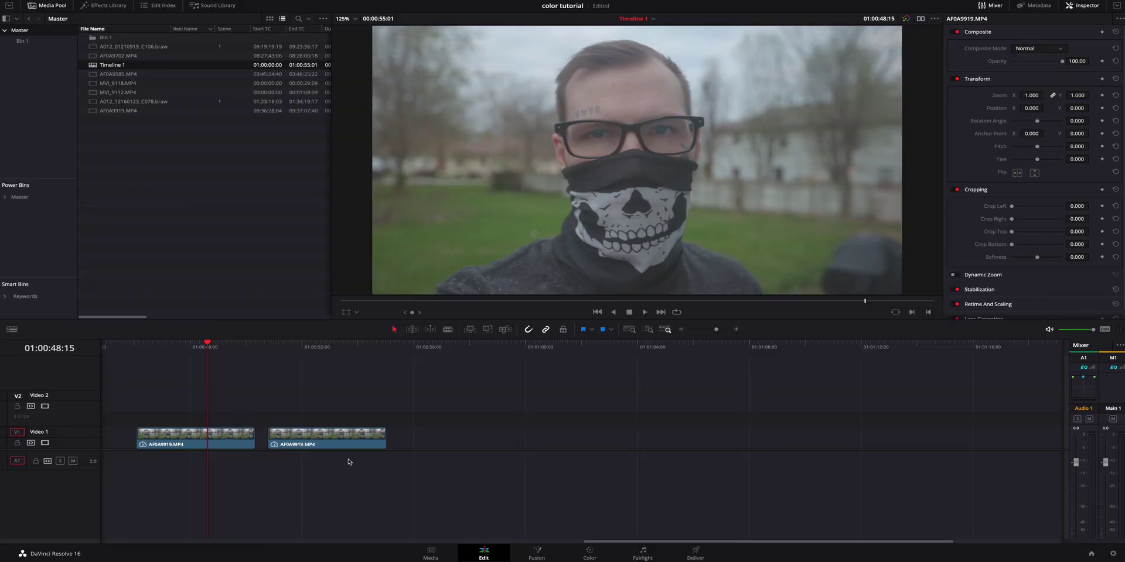
Switch to the Color page, zoom the viewer to 94% and hide the LUT browser
{"action": "left_click", "coordinate": [589, 551]}
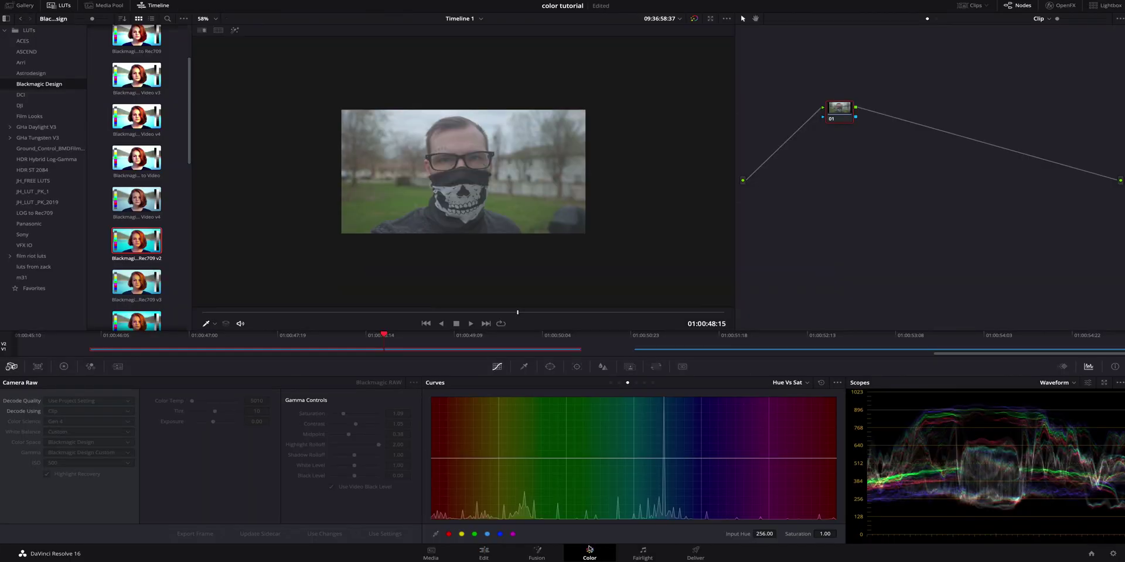
{"action": "scroll", "coordinate": [446, 190], "scroll_direction": "up", "scroll_amount": 3}
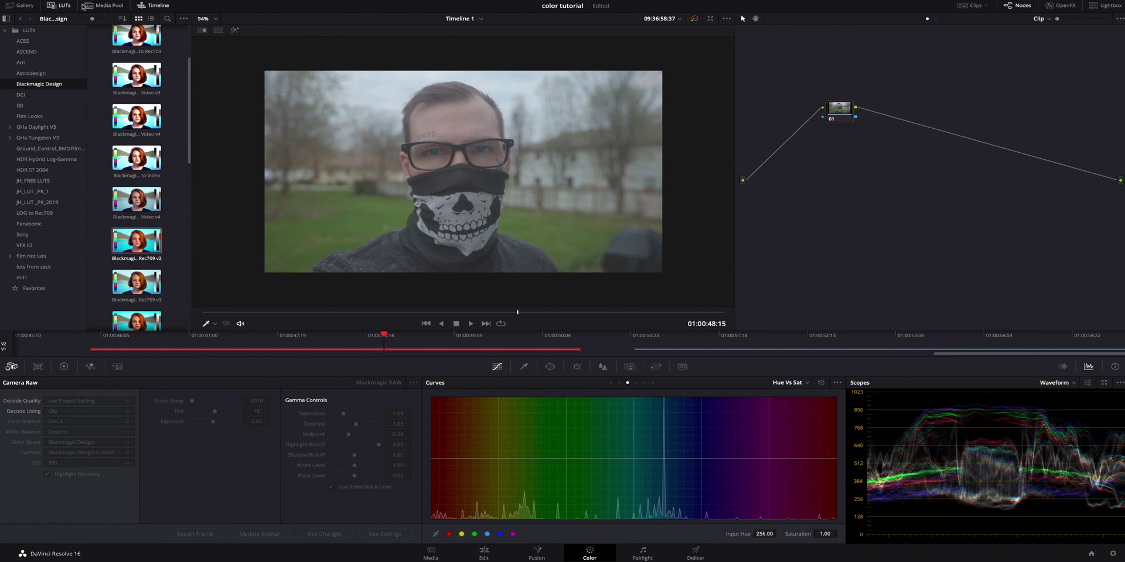
{"action": "left_click", "coordinate": [58, 8]}
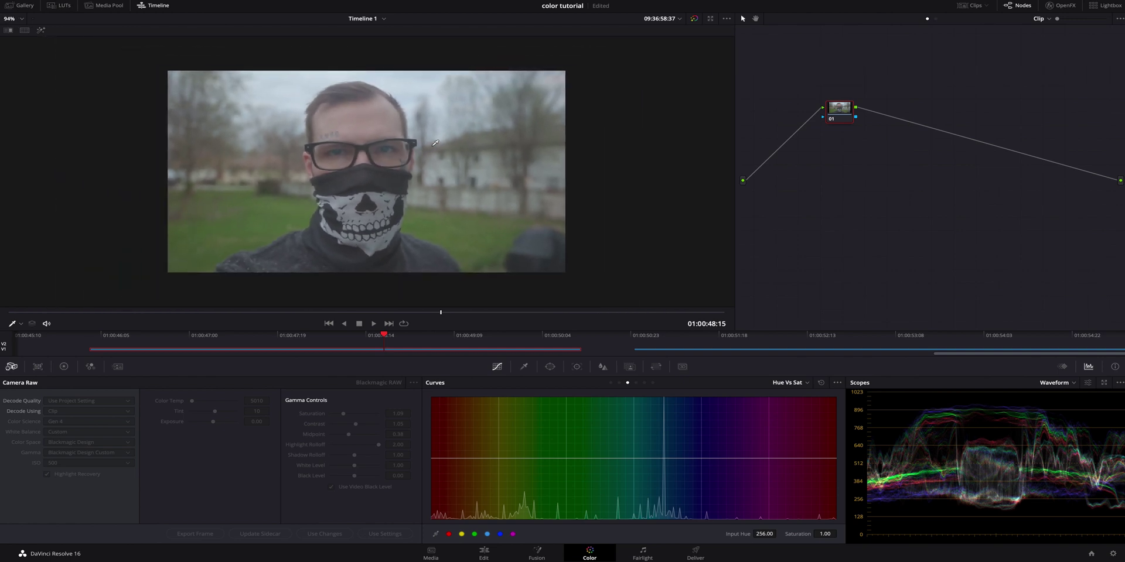
Reposition the first node and add a skin layer node beside the look node
{"action": "left_click_drag", "start_coordinate": [838, 108], "coordinate": [794, 98]}
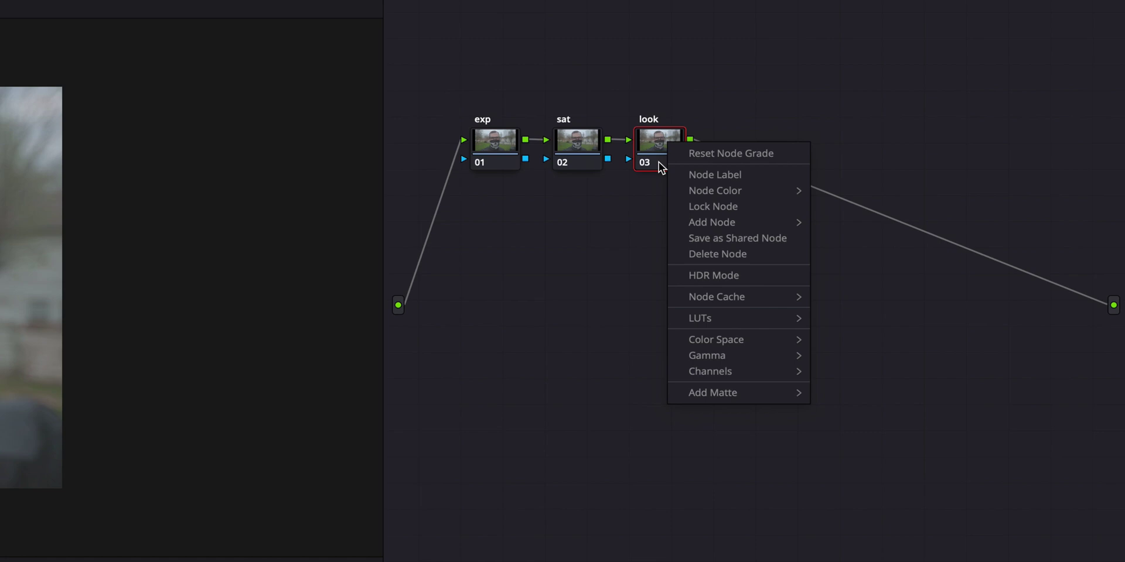
{"action": "mouse_move", "coordinate": [718, 227]}
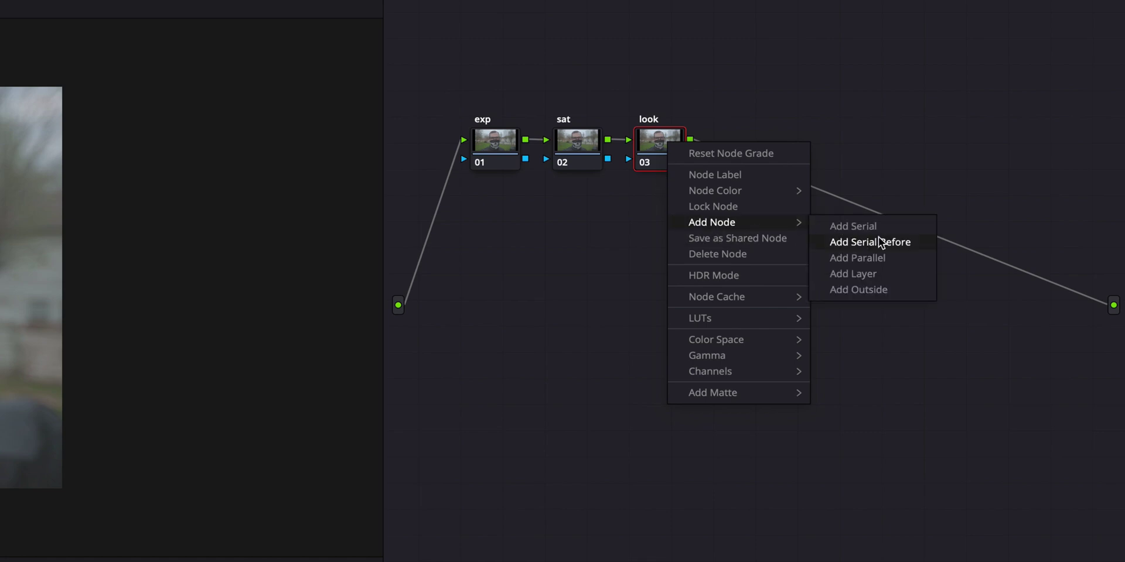
{"action": "left_click", "coordinate": [880, 275]}
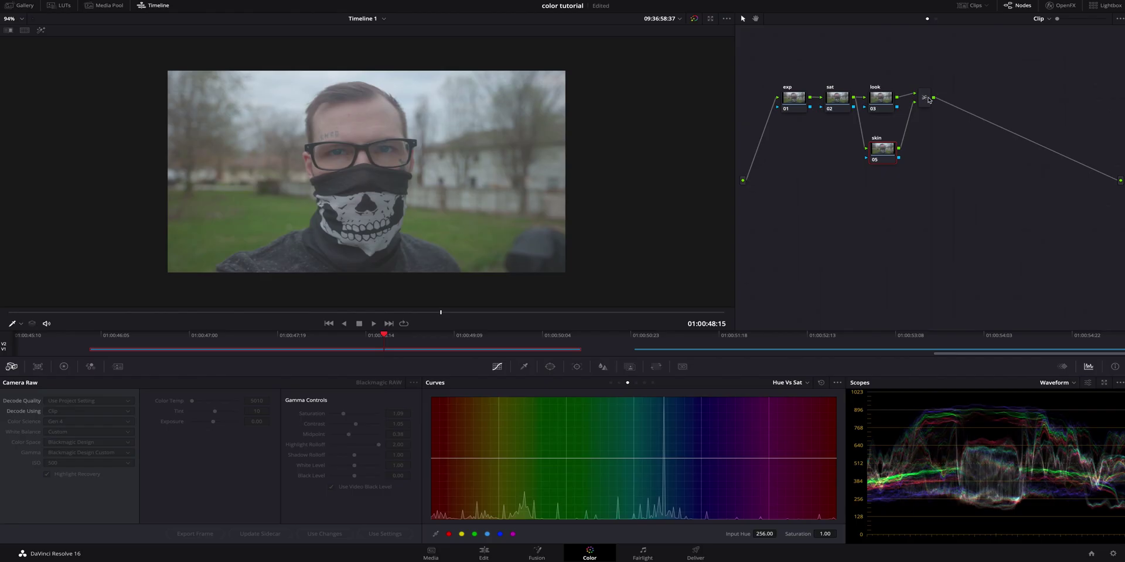
Add two serial nodes after the layer mixer and label them bg and final
{"action": "left_click", "coordinate": [748, 145]}
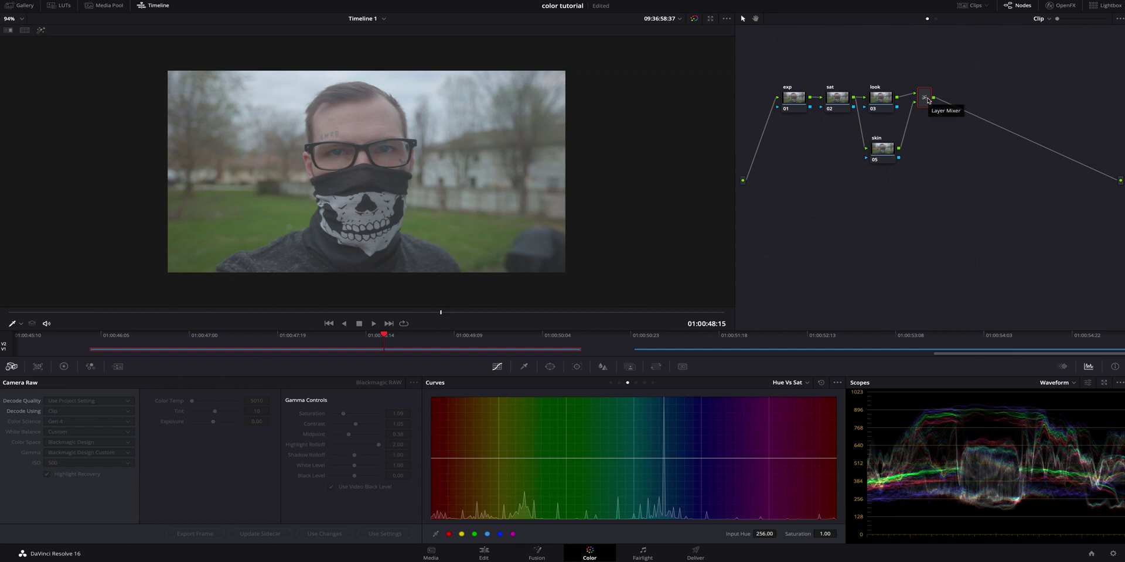
{"action": "key", "text": "alt+s"}
{"action": "key", "text": "alt+s"}
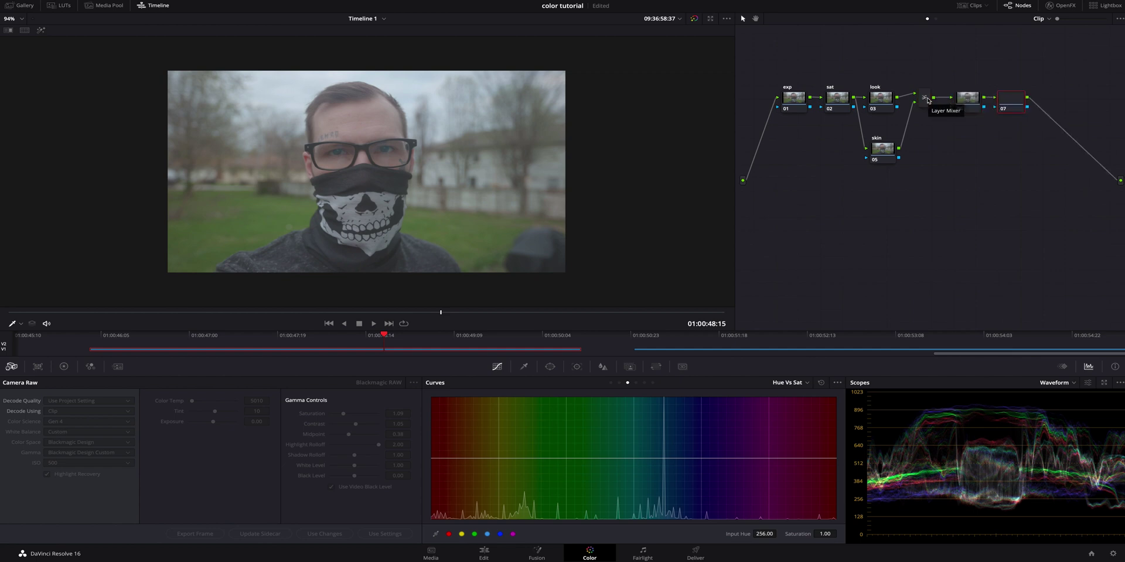
{"action": "right_click", "coordinate": [969, 104]}
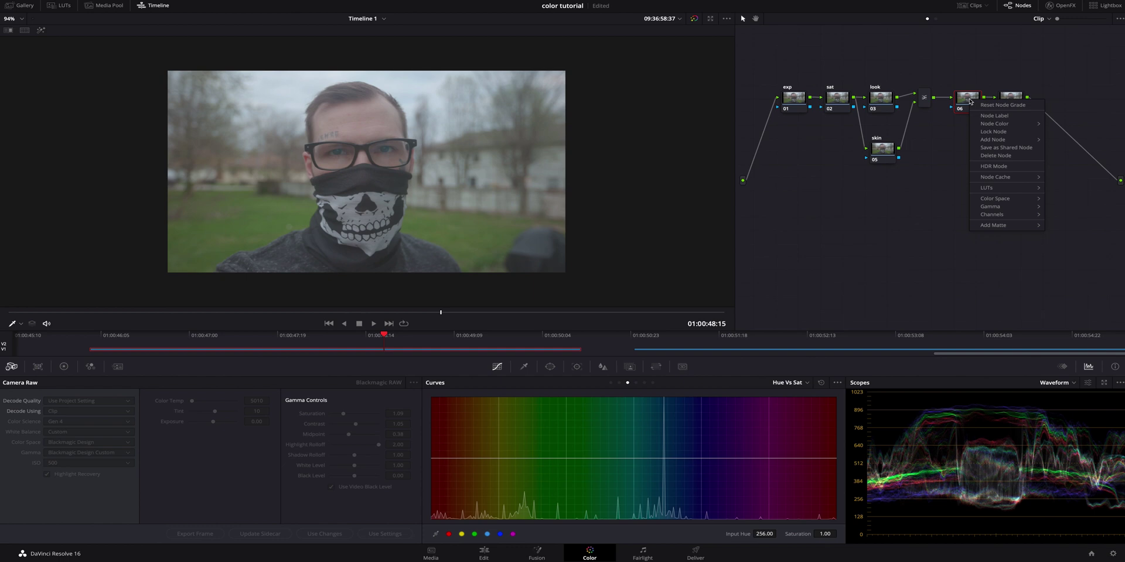
{"action": "left_click", "coordinate": [986, 117]}
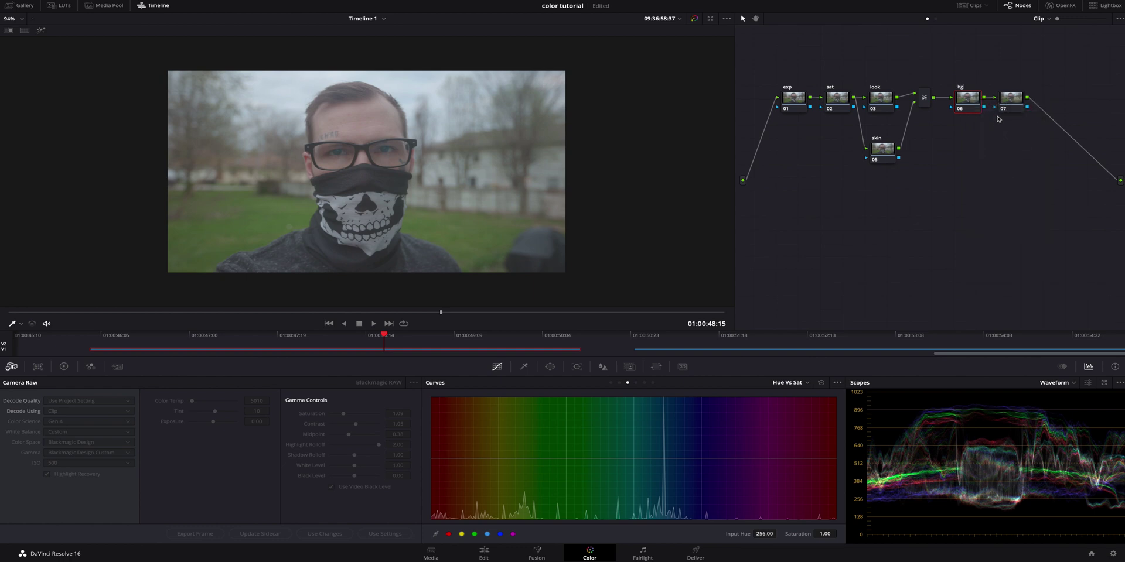
{"action": "right_click", "coordinate": [1011, 98]}
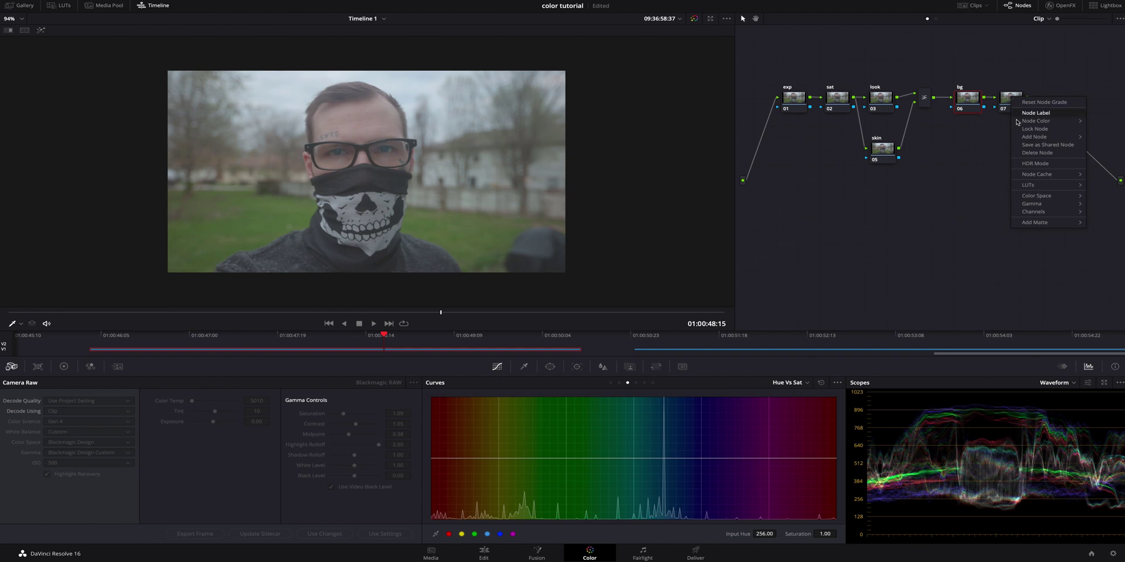
{"action": "left_click", "coordinate": [1025, 113]}
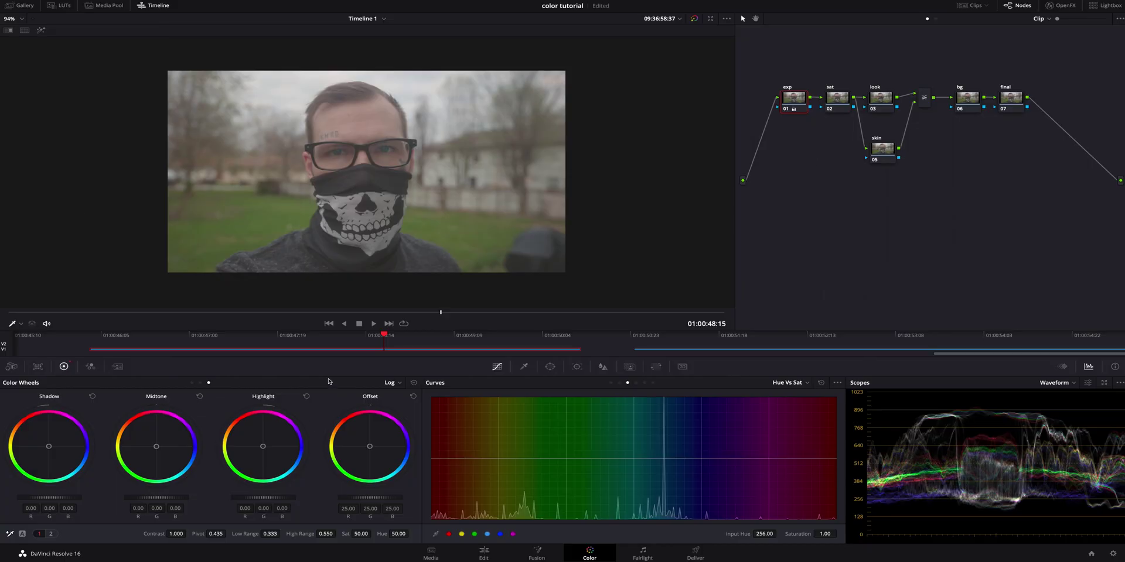
In Primaries Wheels on the exp node, set contrast 1.482, gain 0.75 and gamma 0.02
{"action": "left_click", "coordinate": [192, 383]}
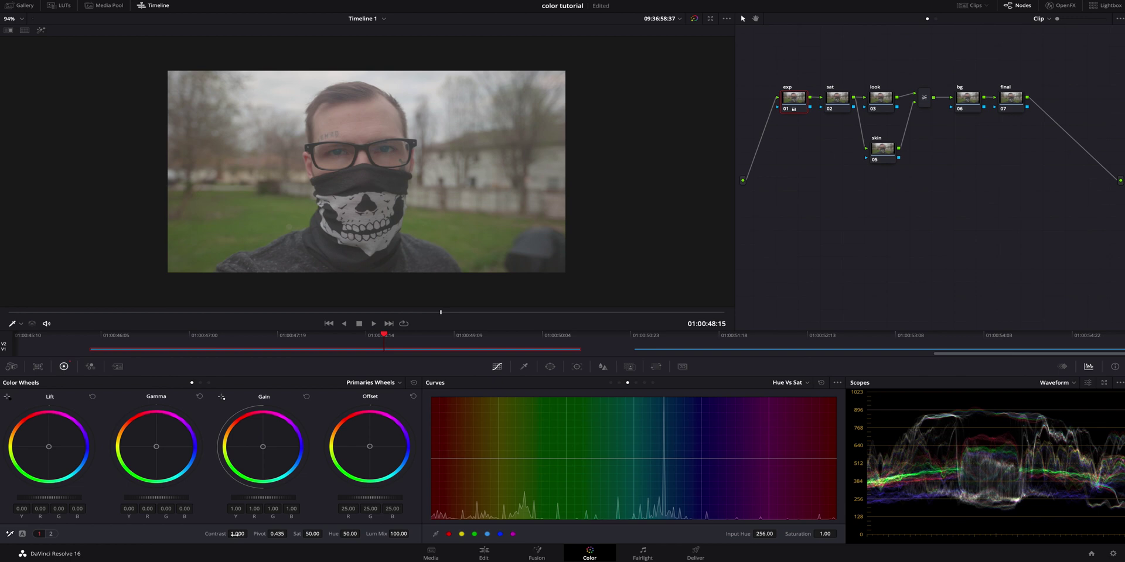
{"action": "left_click_drag", "start_coordinate": [237, 533], "coordinate": [300, 534]}
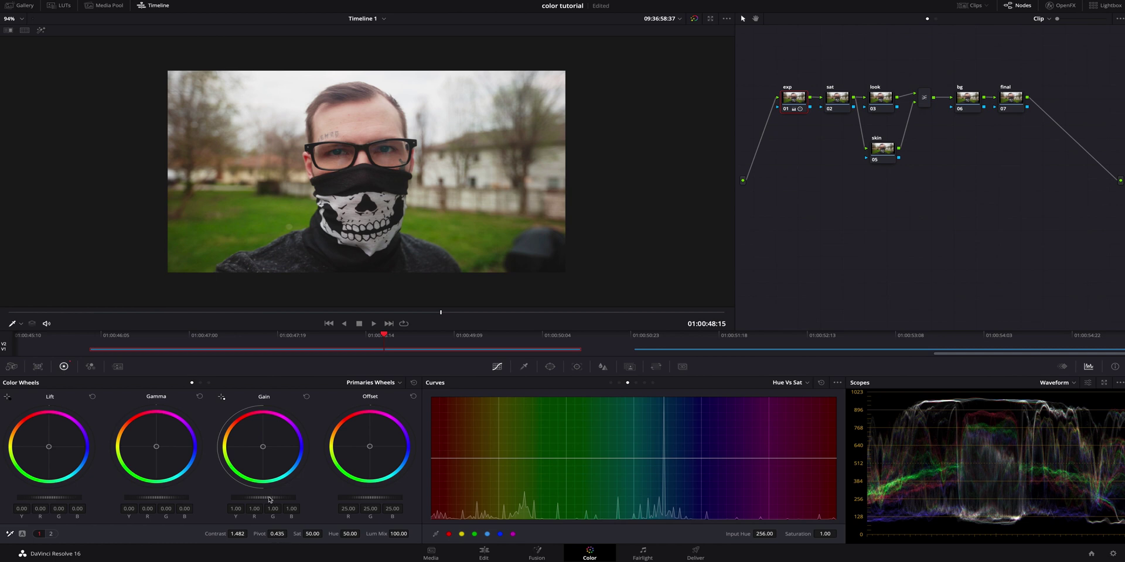
{"action": "left_click_drag", "start_coordinate": [264, 498], "coordinate": [222, 497]}
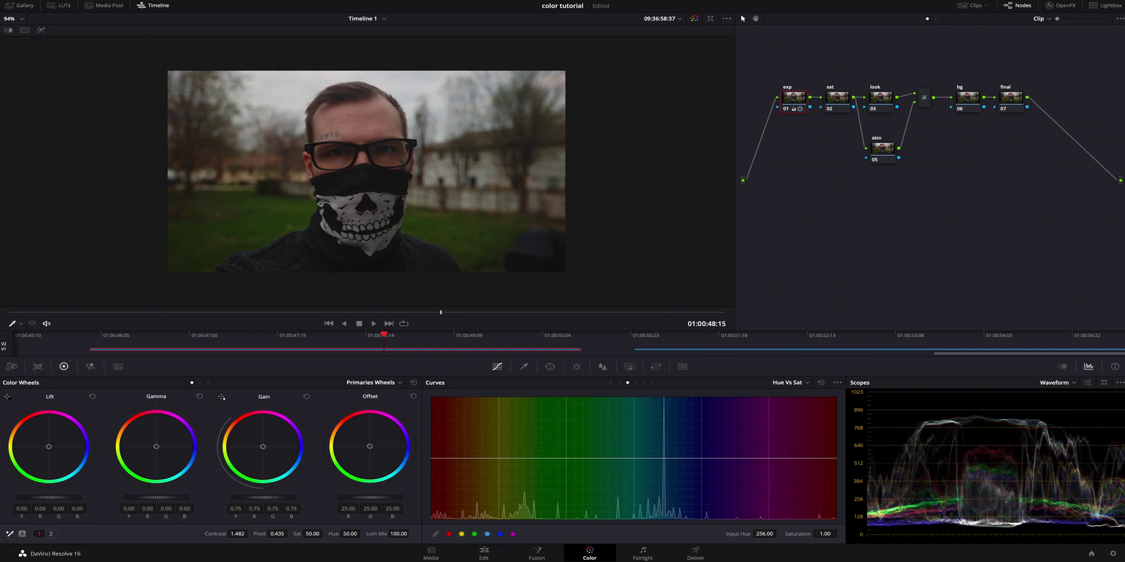
{"action": "left_click_drag", "start_coordinate": [156, 498], "coordinate": [160, 497]}
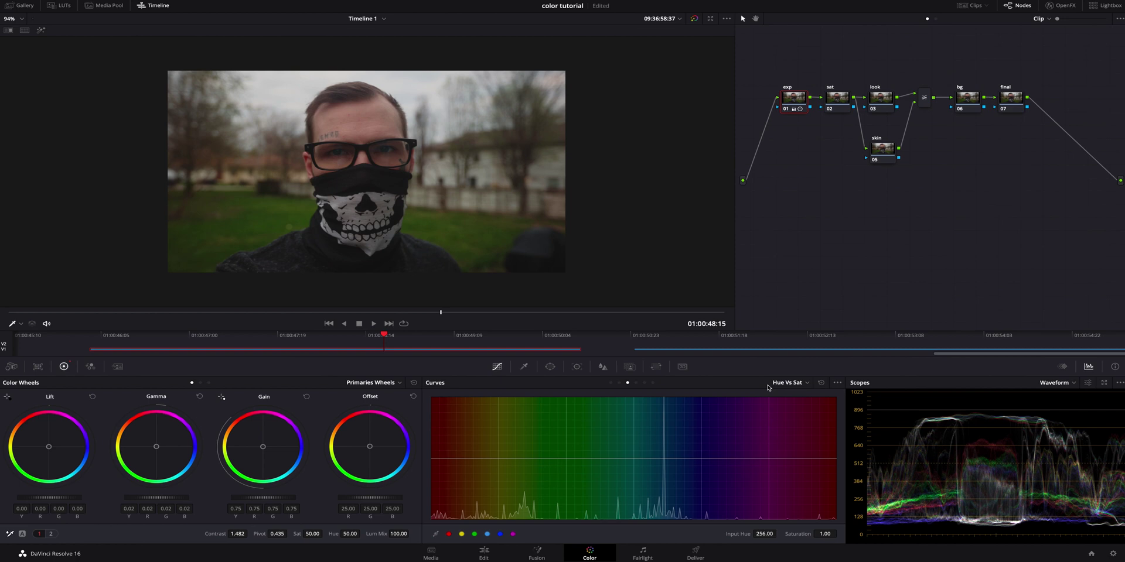
On the sat node, raise saturation to 60 and dip the greens in Hue vs Sat
{"action": "left_click", "coordinate": [846, 103]}
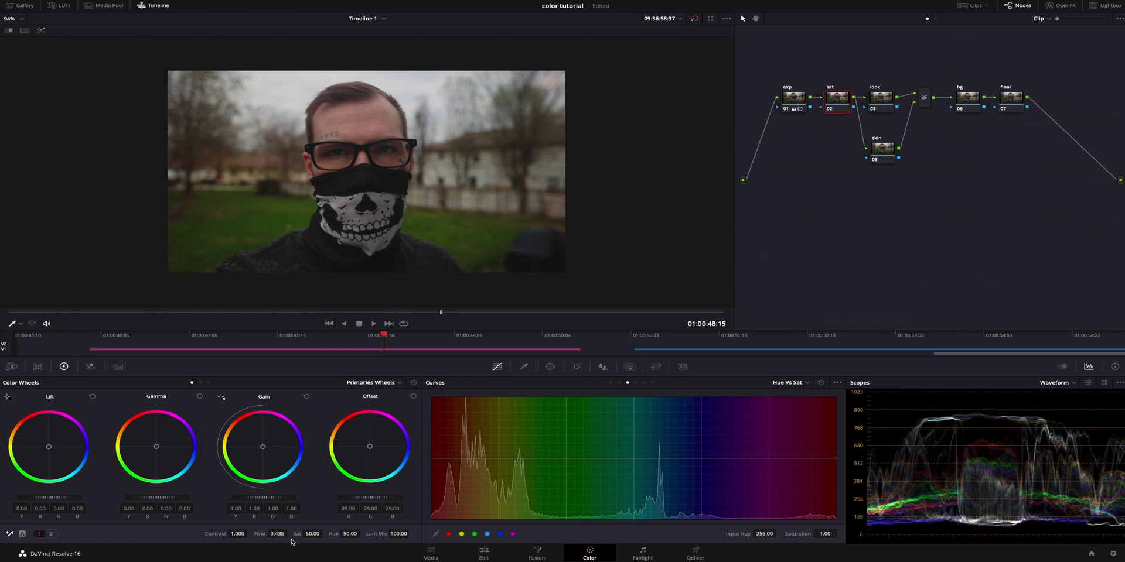
{"action": "left_click_drag", "start_coordinate": [312, 533], "coordinate": [325, 533]}
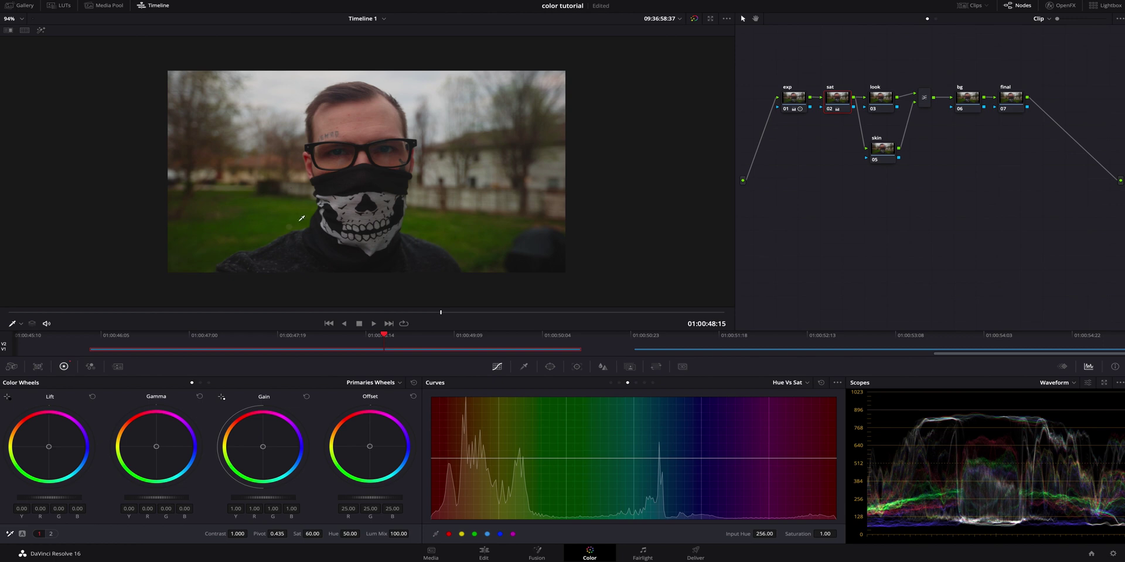
{"action": "left_click", "coordinate": [474, 534]}
{"action": "left_click_drag", "start_coordinate": [565, 458], "coordinate": [527, 487]}
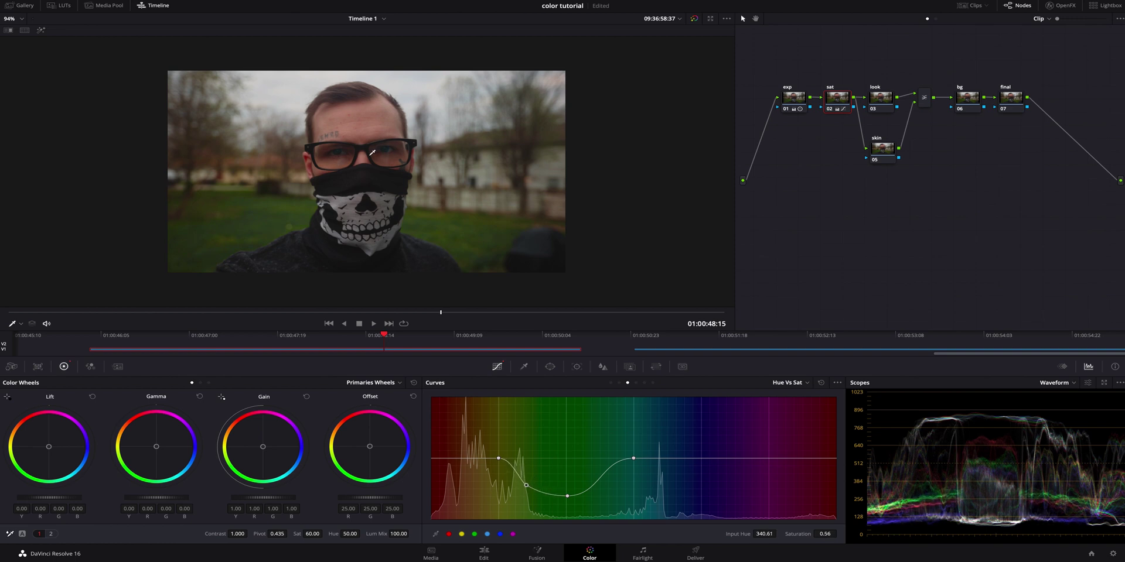
{"action": "left_click", "coordinate": [878, 102]}
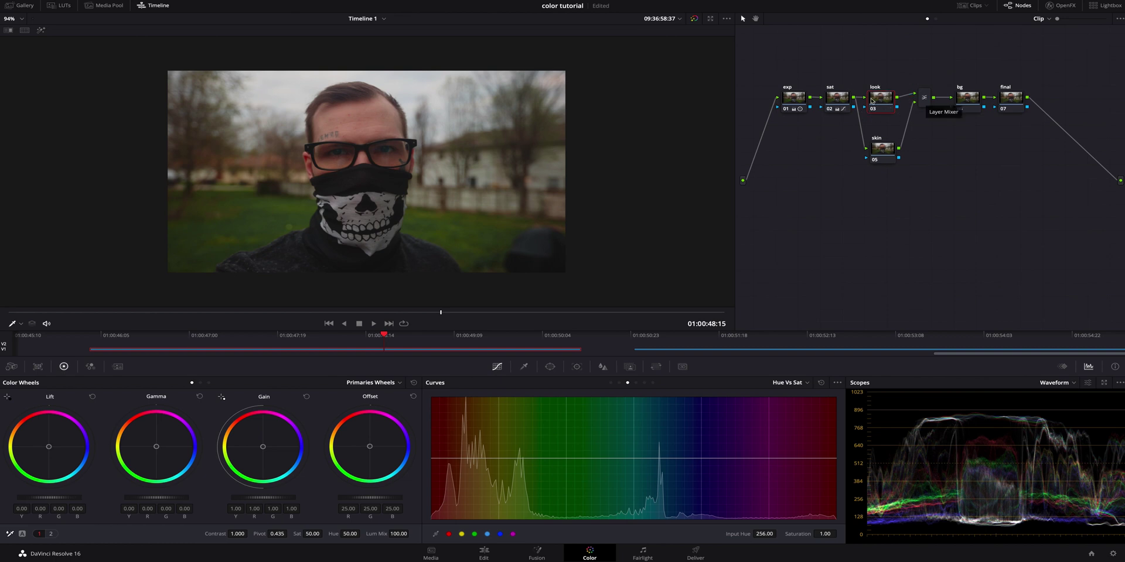
Set the layer mixer to Softlight and drop the look node's saturation to 10.60
{"action": "right_click", "coordinate": [924, 101]}
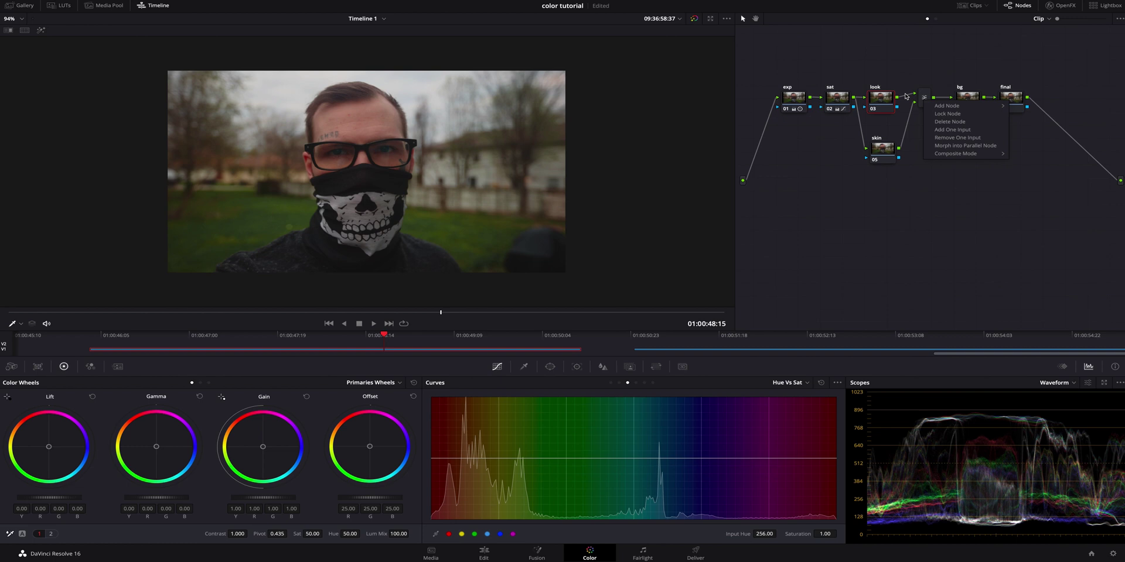
{"action": "mouse_move", "coordinate": [956, 156]}
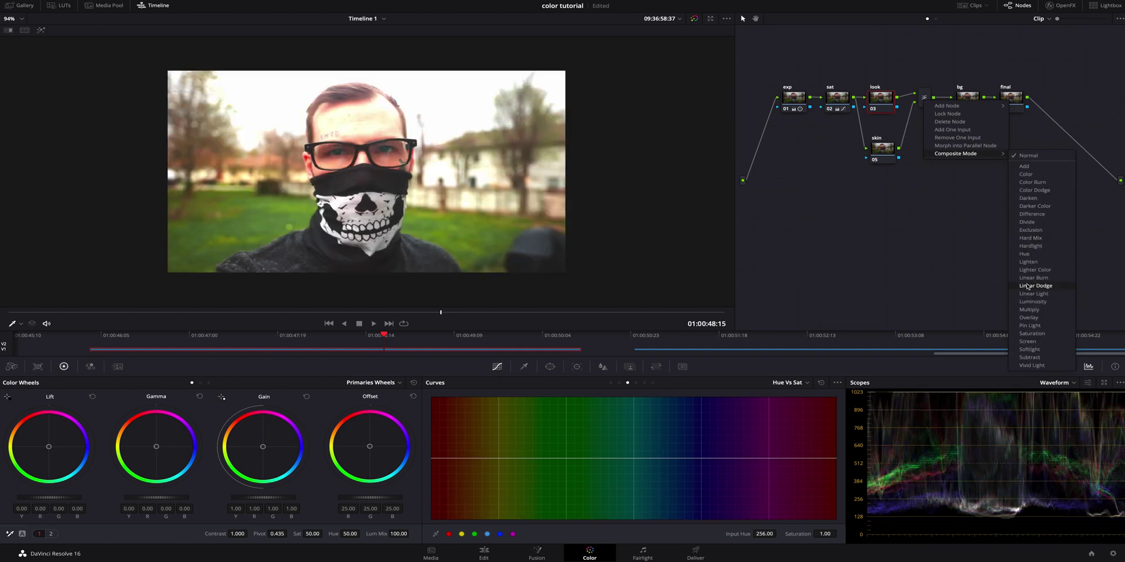
{"action": "left_click", "coordinate": [1047, 351]}
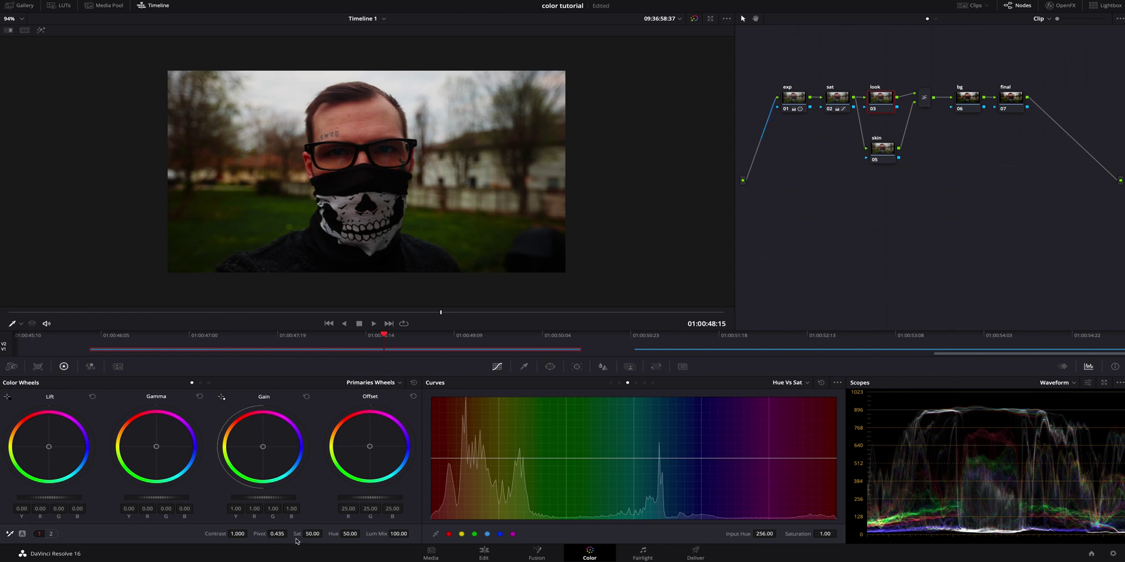
{"action": "left_click_drag", "start_coordinate": [315, 535], "coordinate": [291, 535]}
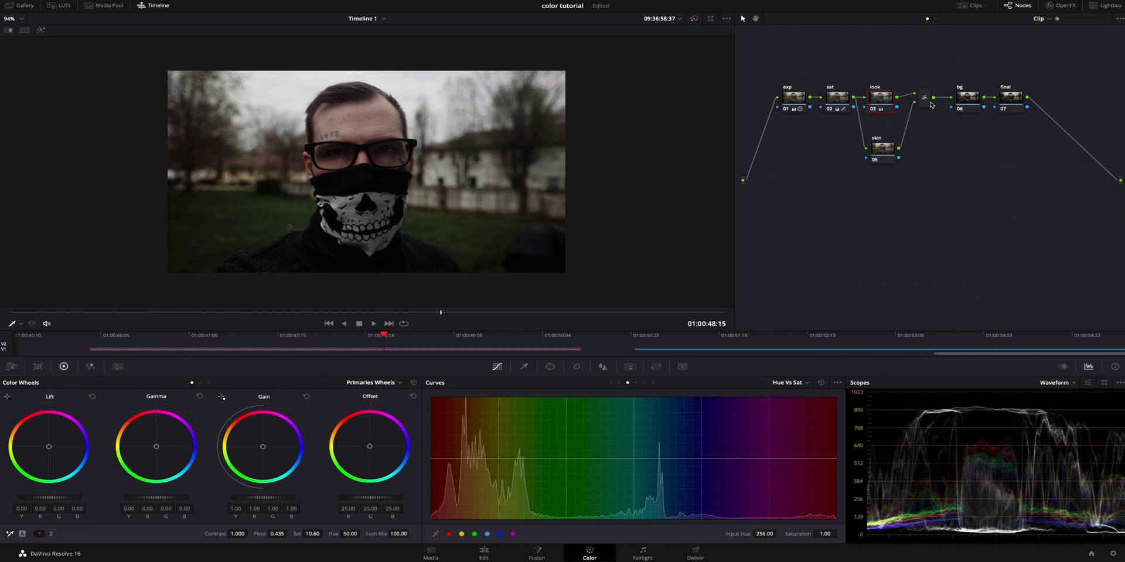
On the skin node, sample the forehead with the qualifier and view the highlighted matte
{"action": "left_click", "coordinate": [884, 151]}
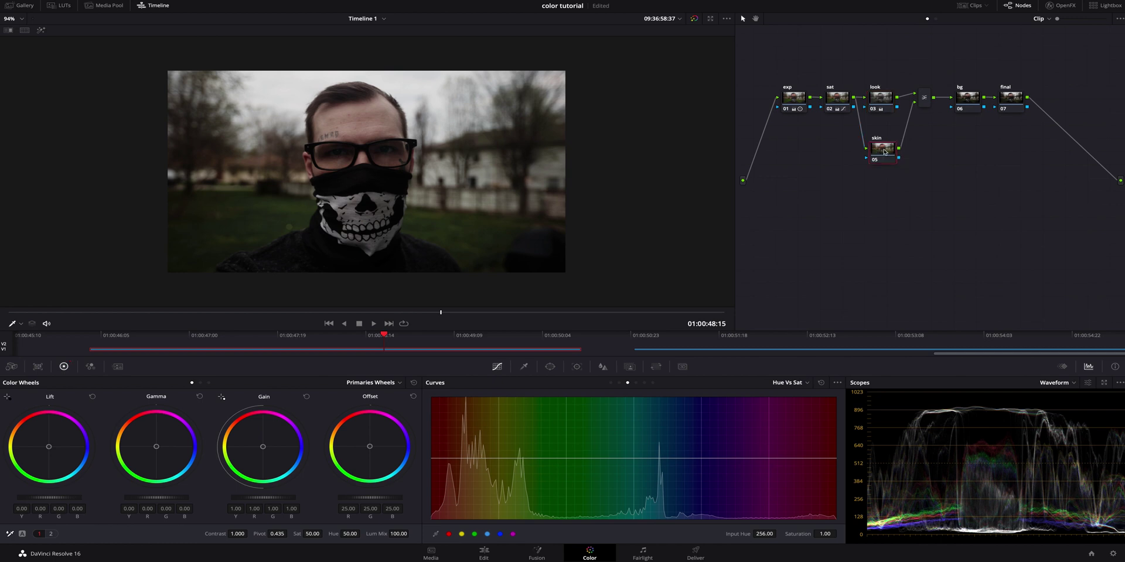
{"action": "left_click", "coordinate": [525, 364]}
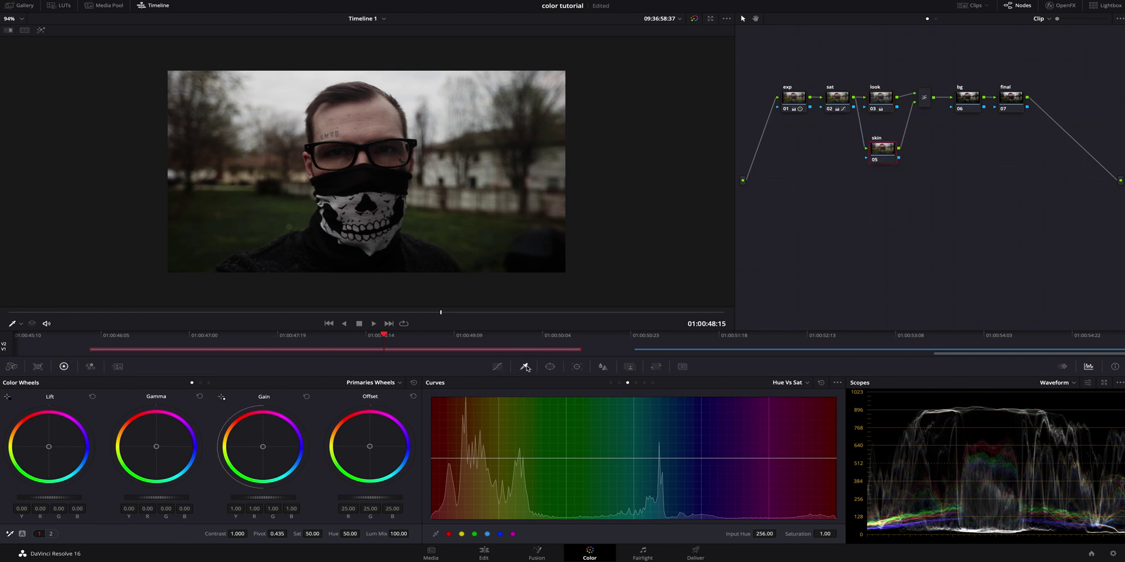
{"action": "left_click", "coordinate": [364, 113]}
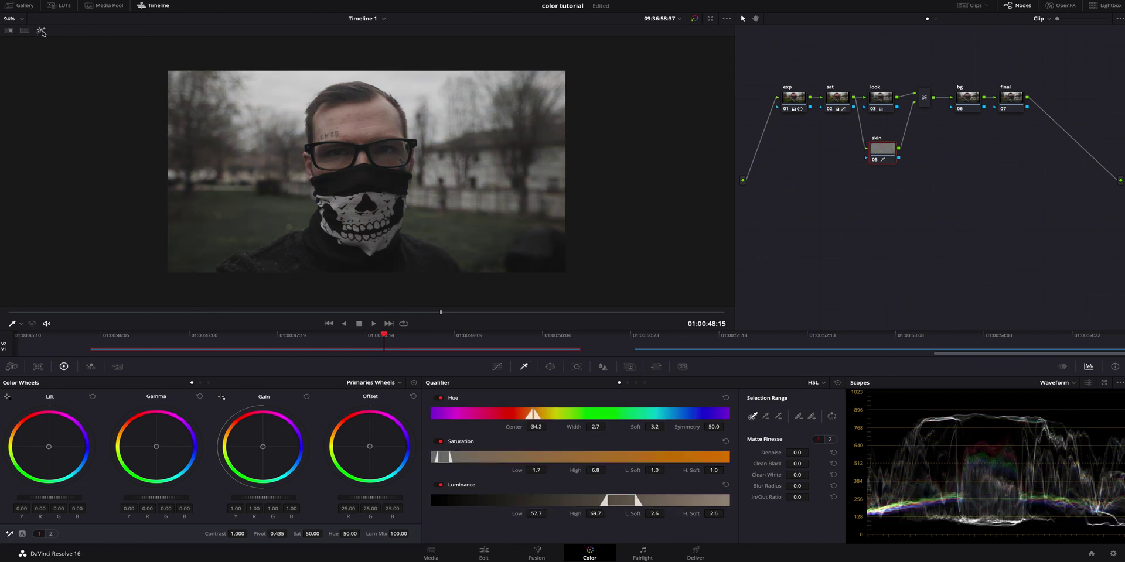
{"action": "left_click", "coordinate": [41, 31]}
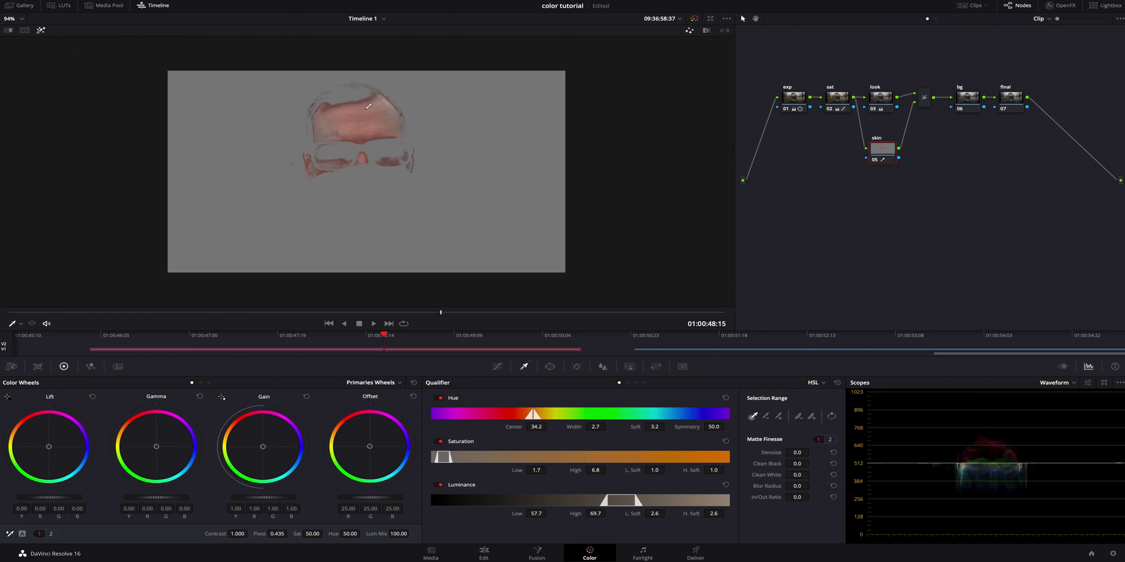
{"action": "left_click_drag", "start_coordinate": [325, 123], "coordinate": [394, 122]}
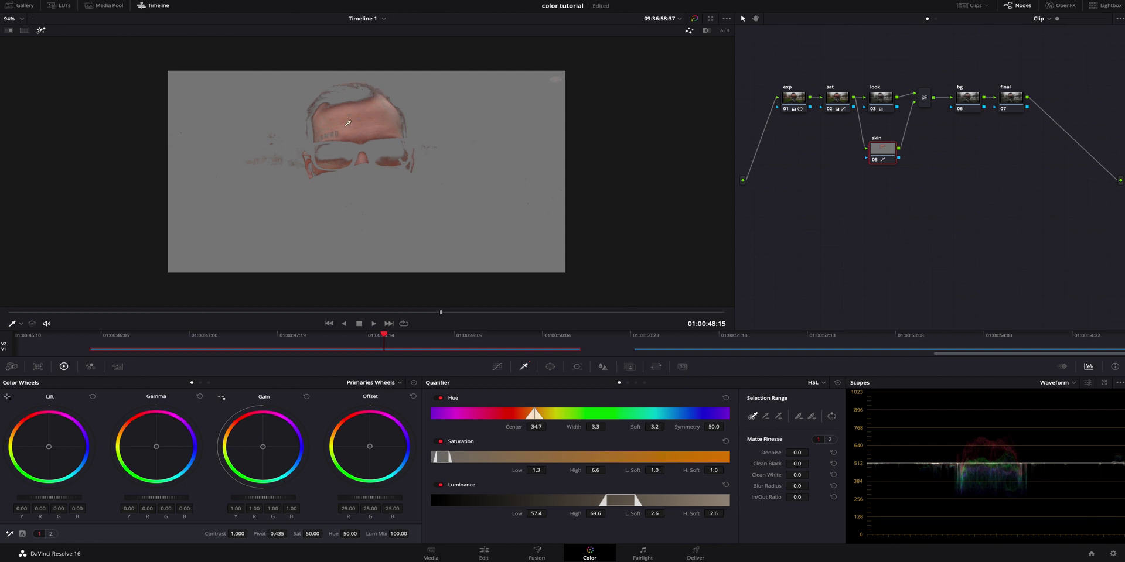
Refine the matte's lum, sat and hue ranges, with blur radius 62.5 and denoise 24.2
{"action": "mouse_move", "coordinate": [637, 502]}
{"action": "left_mouse_down"}
{"action": "mouse_move", "coordinate": [620, 502]}
{"action": "mouse_move", "coordinate": [650, 502]}
{"action": "left_mouse_up"}
{"action": "mouse_move", "coordinate": [450, 458]}
{"action": "left_mouse_down"}
{"action": "mouse_move", "coordinate": [507, 462]}
{"action": "mouse_move", "coordinate": [449, 463]}
{"action": "mouse_move", "coordinate": [468, 464]}
{"action": "left_mouse_up"}
{"action": "mouse_move", "coordinate": [549, 411]}
{"action": "left_mouse_down"}
{"action": "mouse_move", "coordinate": [515, 416]}
{"action": "mouse_move", "coordinate": [534, 414]}
{"action": "left_mouse_up"}
{"action": "left_click_drag", "start_coordinate": [811, 486], "coordinate": [811, 486]}
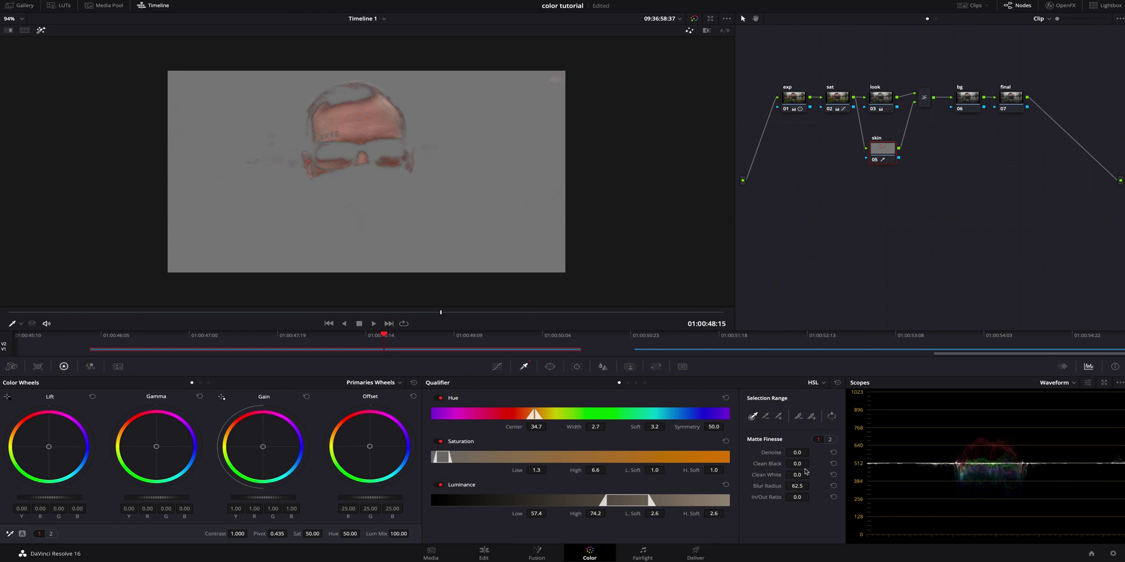
{"action": "left_click_drag", "start_coordinate": [811, 452], "coordinate": [811, 452]}
{"action": "left_click", "coordinate": [41, 29]}
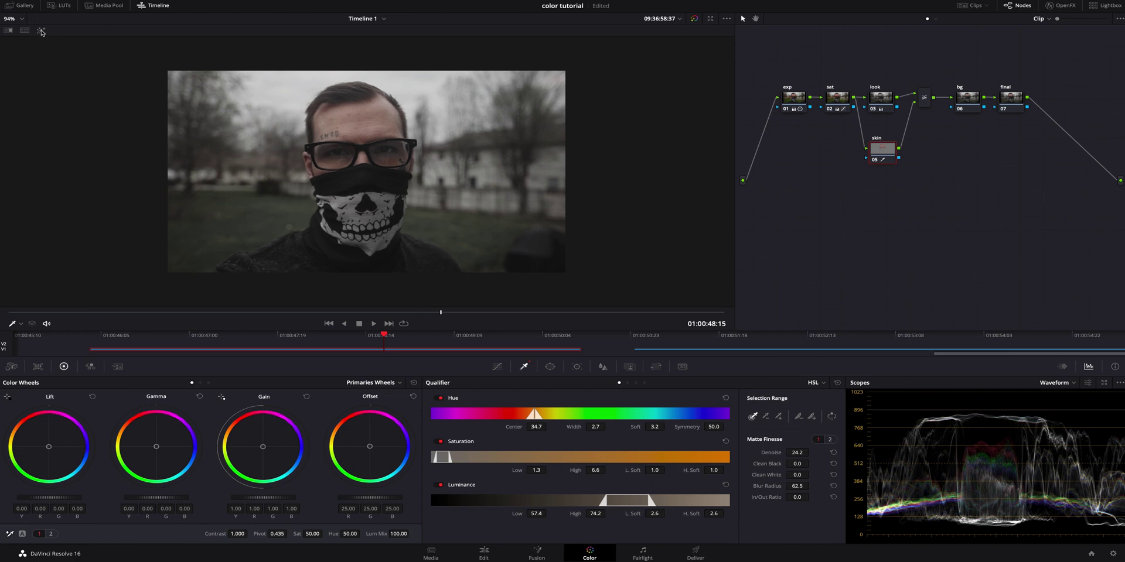
Raise the skin node's saturation to 70
{"action": "left_click", "coordinate": [41, 30]}
{"action": "left_click", "coordinate": [41, 30]}
{"action": "left_click_drag", "start_coordinate": [316, 533], "coordinate": [325, 533]}
{"action": "key", "text": "ctrl+z"}
{"action": "left_click_drag", "start_coordinate": [312, 534], "coordinate": [328, 534]}
Warm the skin tones with the Offset wheel, then disable the skin node to compare
{"action": "left_click_drag", "start_coordinate": [369, 445], "coordinate": [368, 445]}
{"action": "left_click_drag", "start_coordinate": [367, 445], "coordinate": [368, 444]}
{"action": "left_click_drag", "start_coordinate": [156, 446], "coordinate": [154, 445]}
{"action": "left_click", "coordinate": [51, 533]}
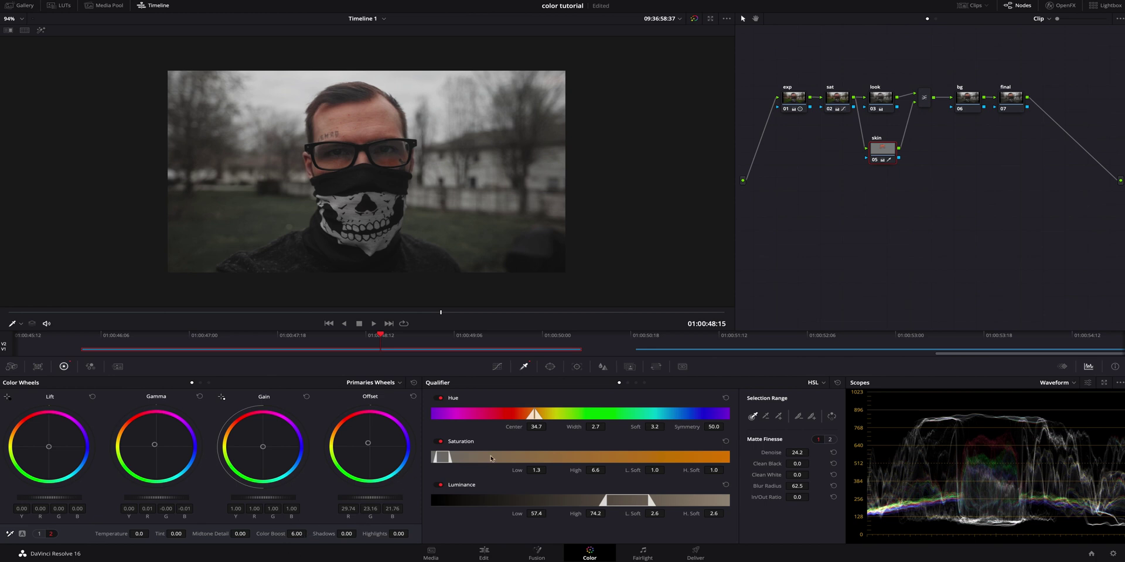
{"action": "mouse_move", "coordinate": [883, 156]}
{"action": "key", "text": "ctrl+d"}
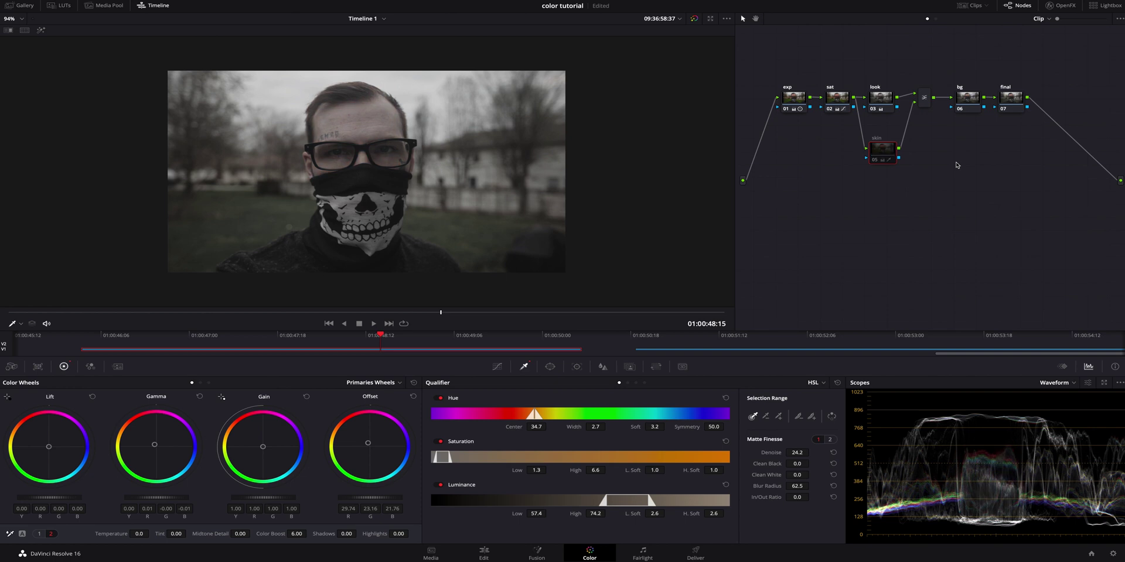
Connect the skin node's key output to the bg node and invert its key input
{"action": "left_click", "coordinate": [972, 108]}
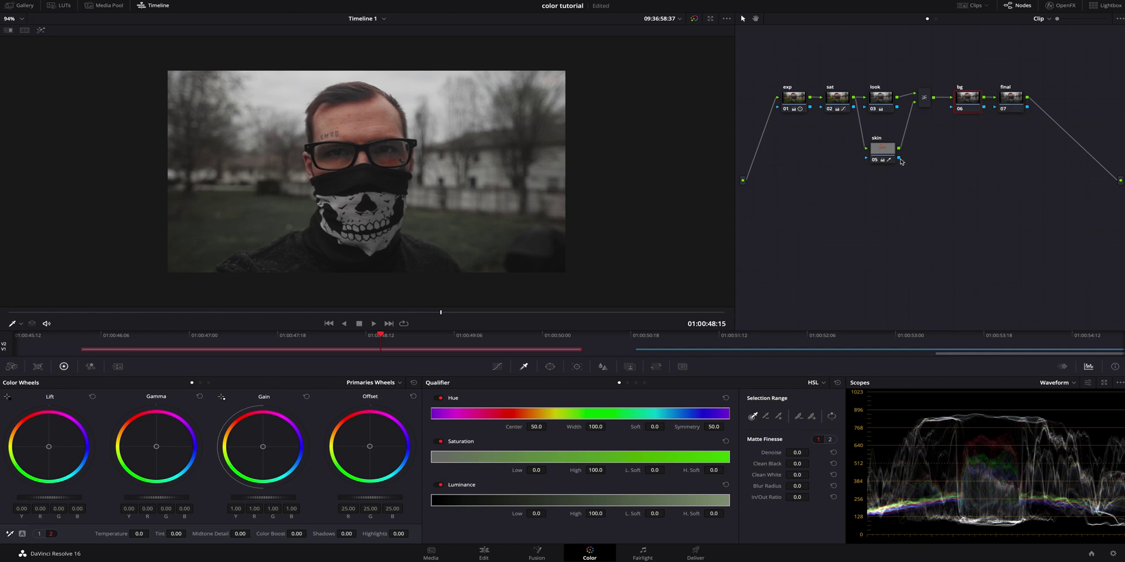
{"action": "left_click_drag", "start_coordinate": [952, 148], "coordinate": [952, 109]}
{"action": "left_click", "coordinate": [630, 367]}
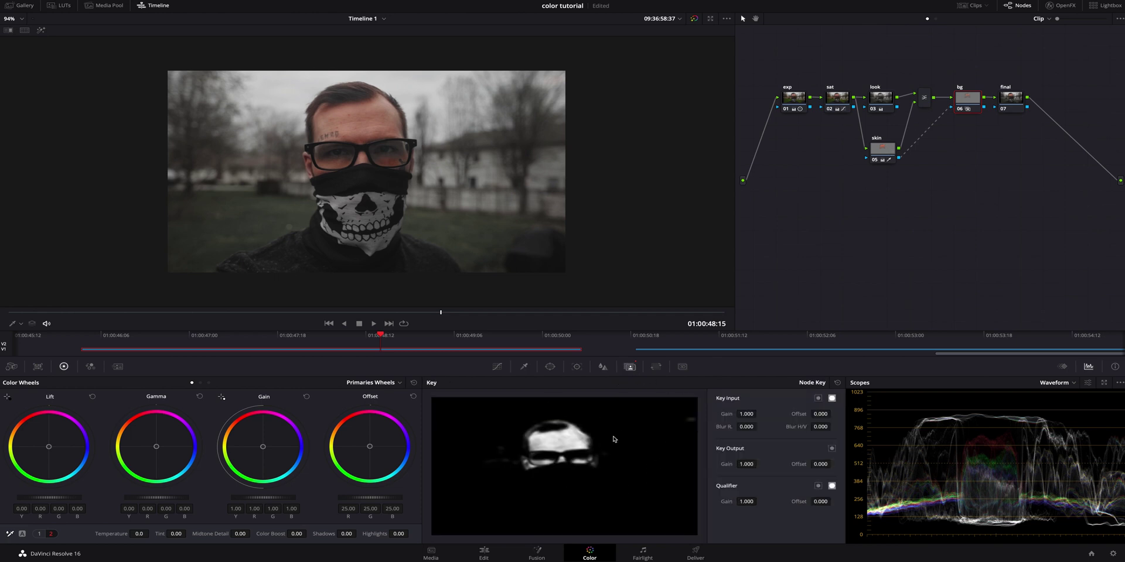
{"action": "left_click", "coordinate": [819, 399]}
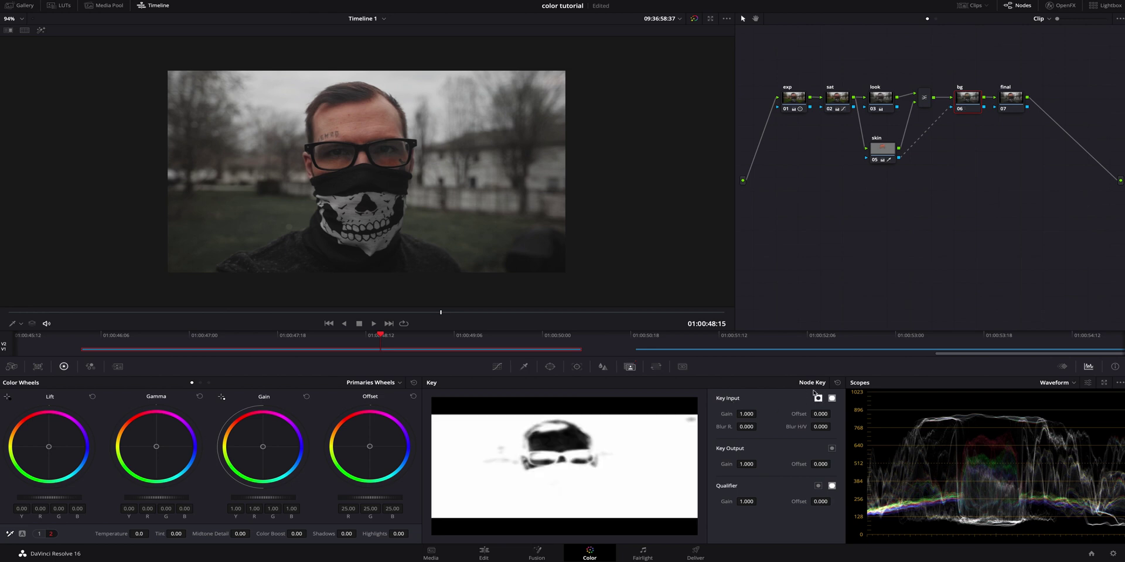
{"action": "left_click", "coordinate": [818, 399]}
{"action": "left_click", "coordinate": [818, 399]}
{"action": "left_click", "coordinate": [818, 398]}
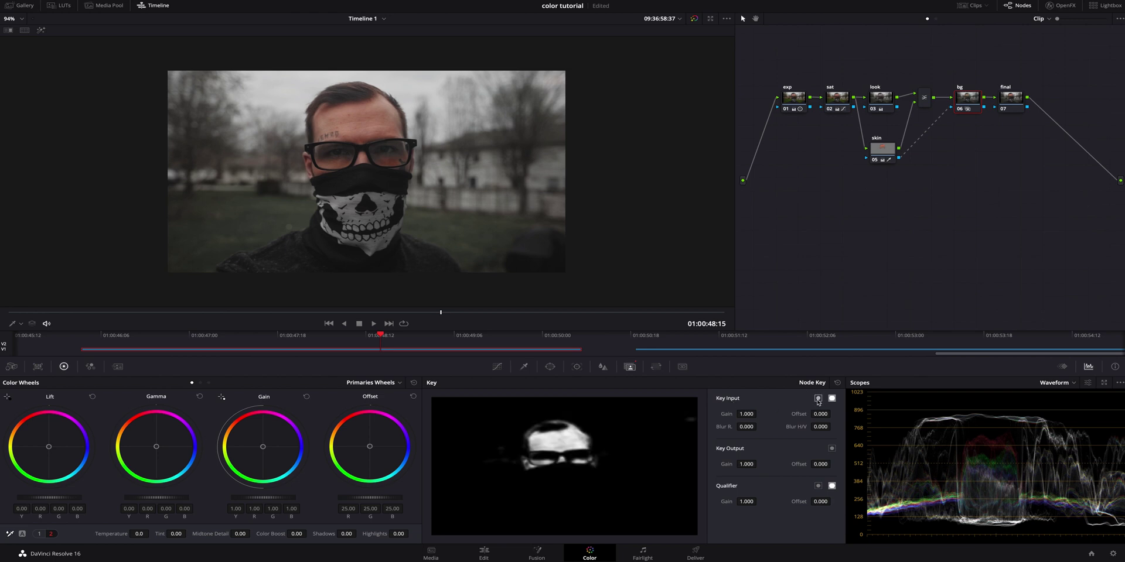
{"action": "left_click", "coordinate": [818, 399]}
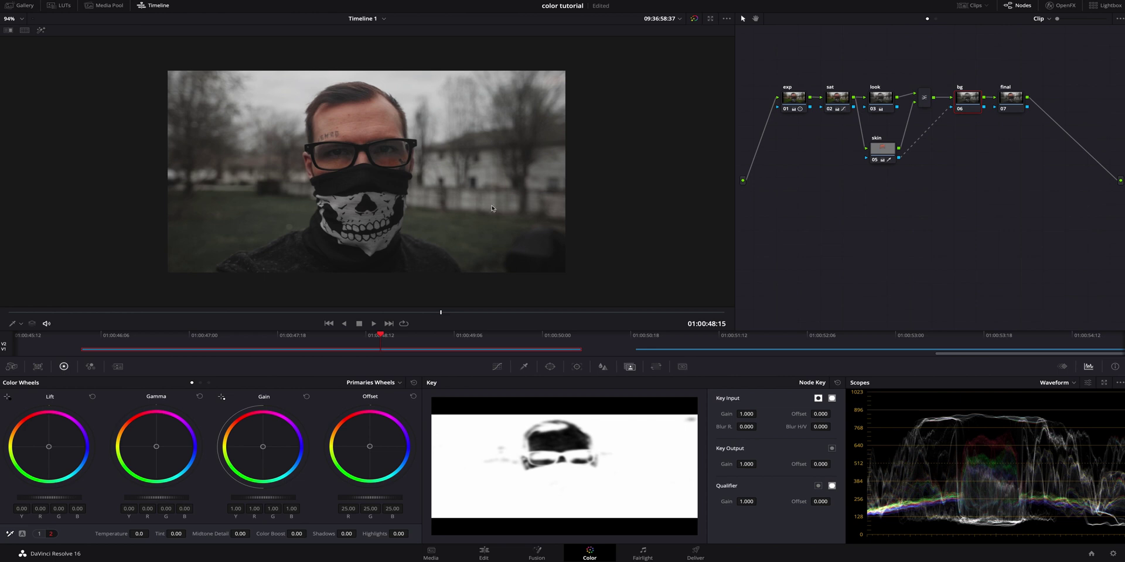
On the bg node, lower the unlinked red curve, raise temperature and tint 8.50, and offset toward teal
{"action": "left_click", "coordinate": [497, 367]}
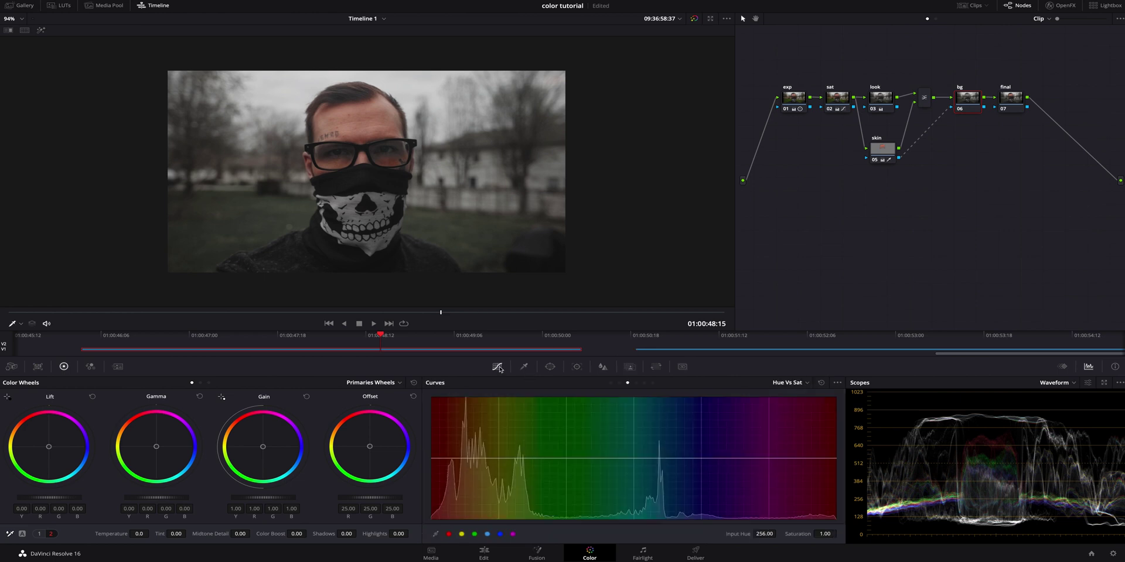
{"action": "left_click", "coordinate": [610, 383]}
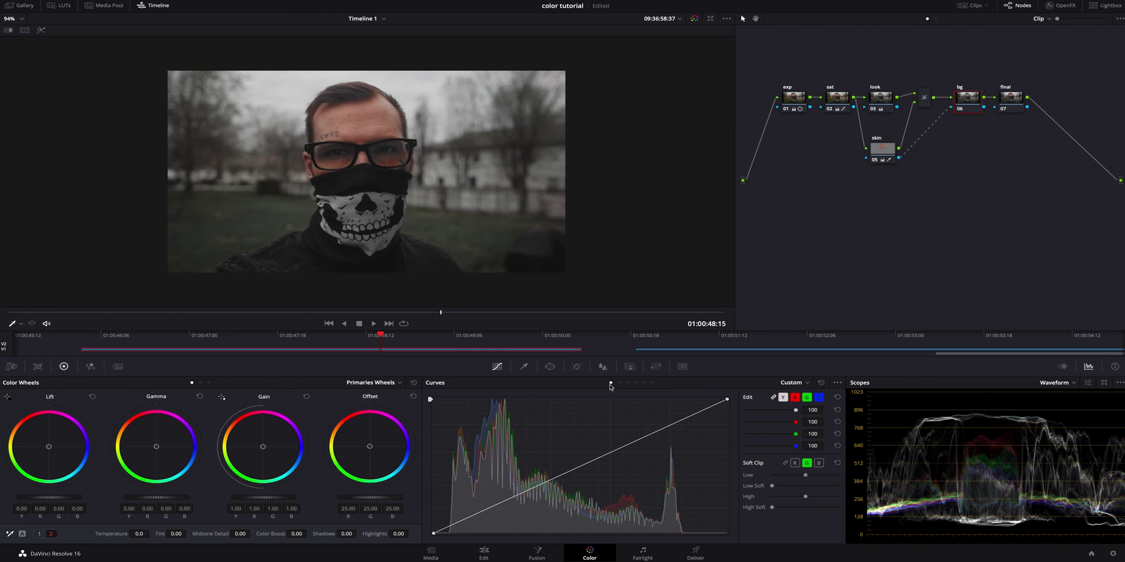
{"action": "left_click", "coordinate": [774, 399]}
{"action": "left_click", "coordinate": [795, 398]}
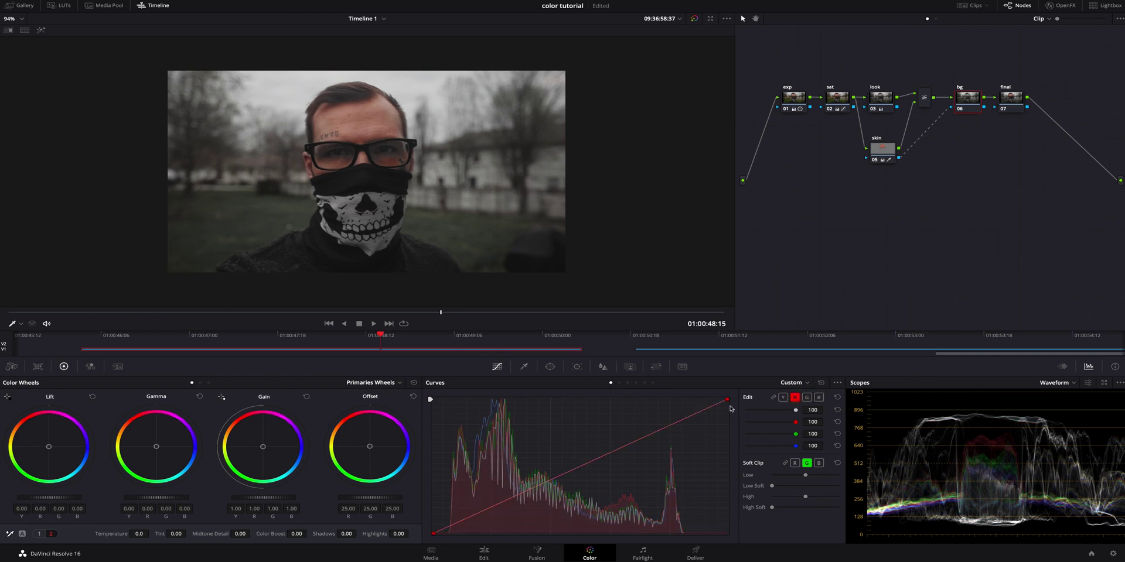
{"action": "left_click_drag", "start_coordinate": [727, 402], "coordinate": [734, 421]}
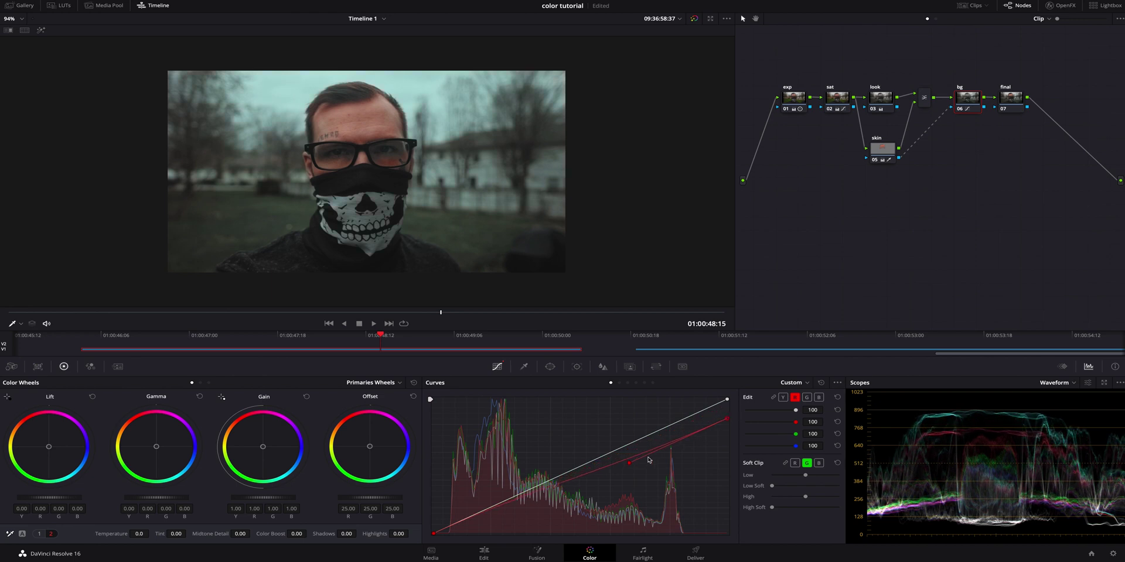
{"action": "left_click_drag", "start_coordinate": [631, 465], "coordinate": [623, 456]}
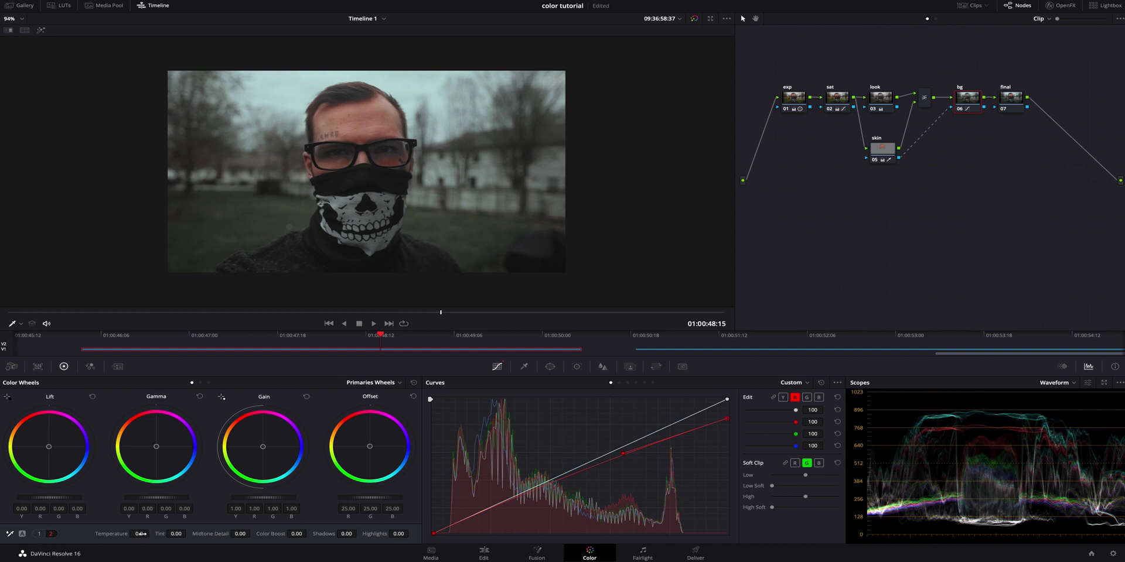
{"action": "left_click_drag", "start_coordinate": [141, 533], "coordinate": [176, 530]}
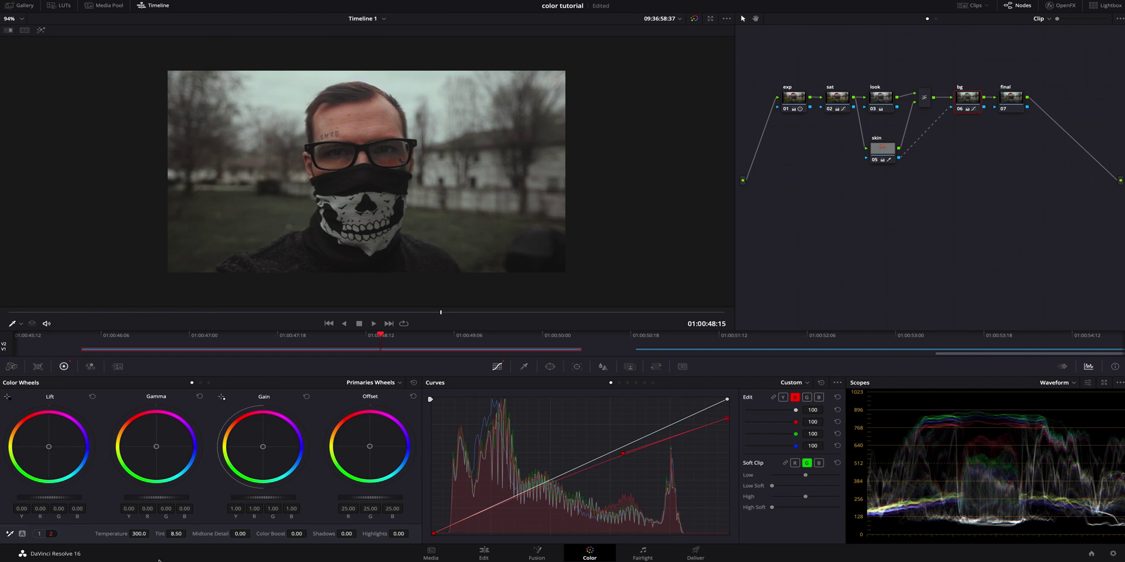
{"action": "left_click_drag", "start_coordinate": [369, 450], "coordinate": [370, 458]}
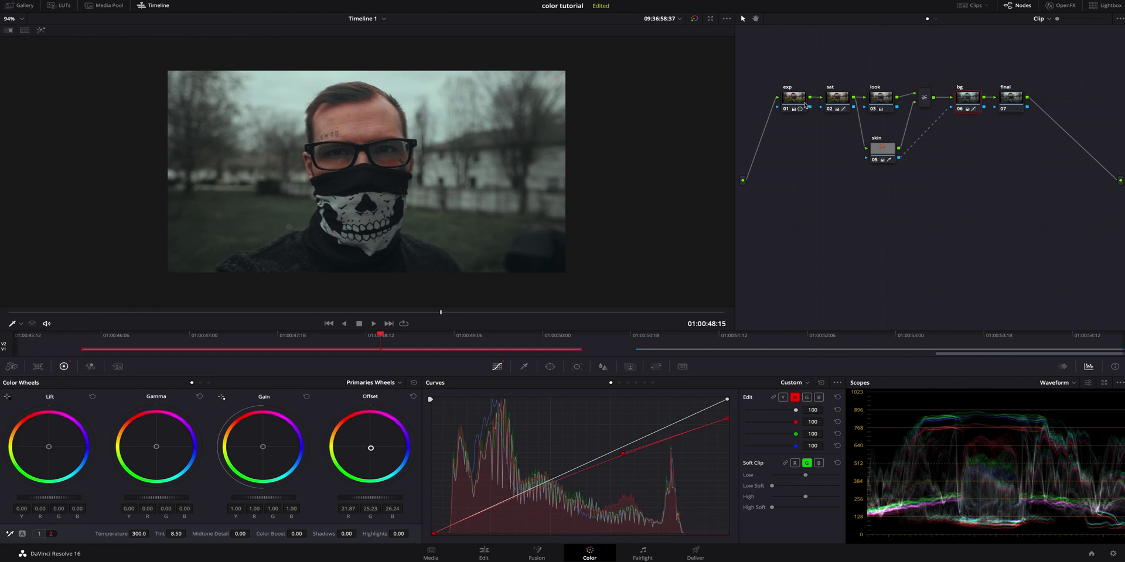
On the skin node, lower Color Boost to 3.50 and raise qualifier blur radius to 157.5
{"action": "left_click", "coordinate": [881, 148]}
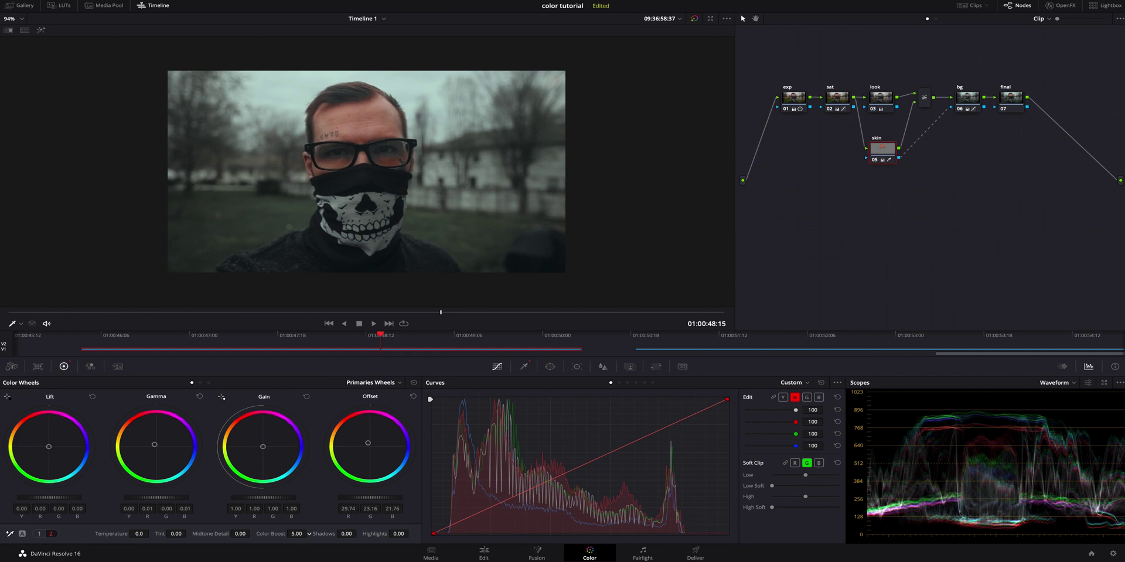
{"action": "left_click_drag", "start_coordinate": [300, 533], "coordinate": [287, 533]}
{"action": "left_click_drag", "start_coordinate": [296, 534], "coordinate": [304, 534]}
{"action": "left_click", "coordinate": [524, 367]}
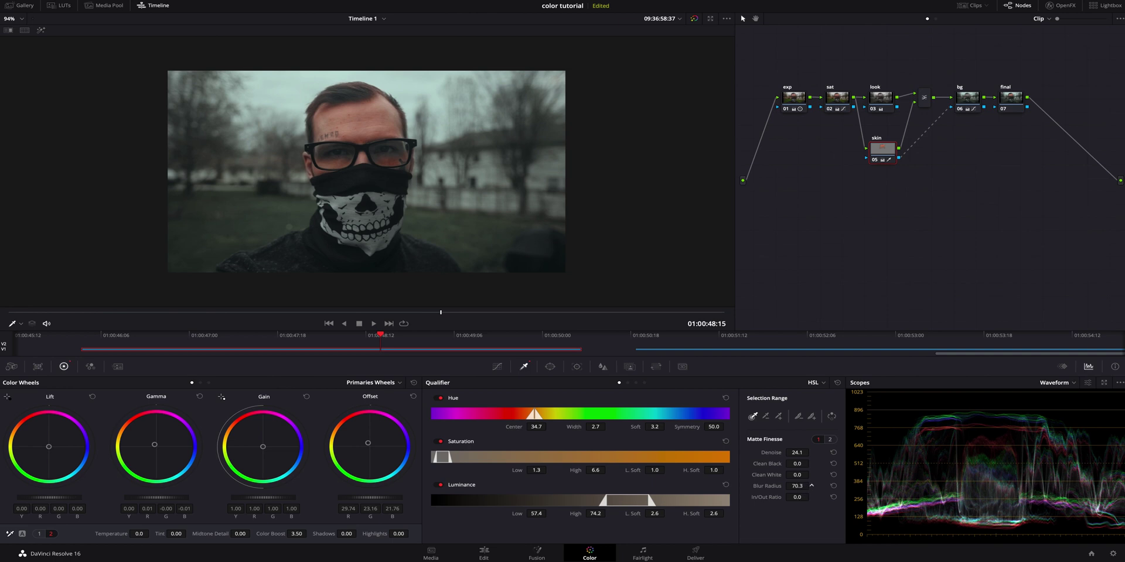
{"action": "left_click_drag", "start_coordinate": [796, 486], "coordinate": [820, 486]}
On the final node, enable a Circle window and stretch it into a tall, broad oval around the man
{"action": "left_click", "coordinate": [1017, 103]}
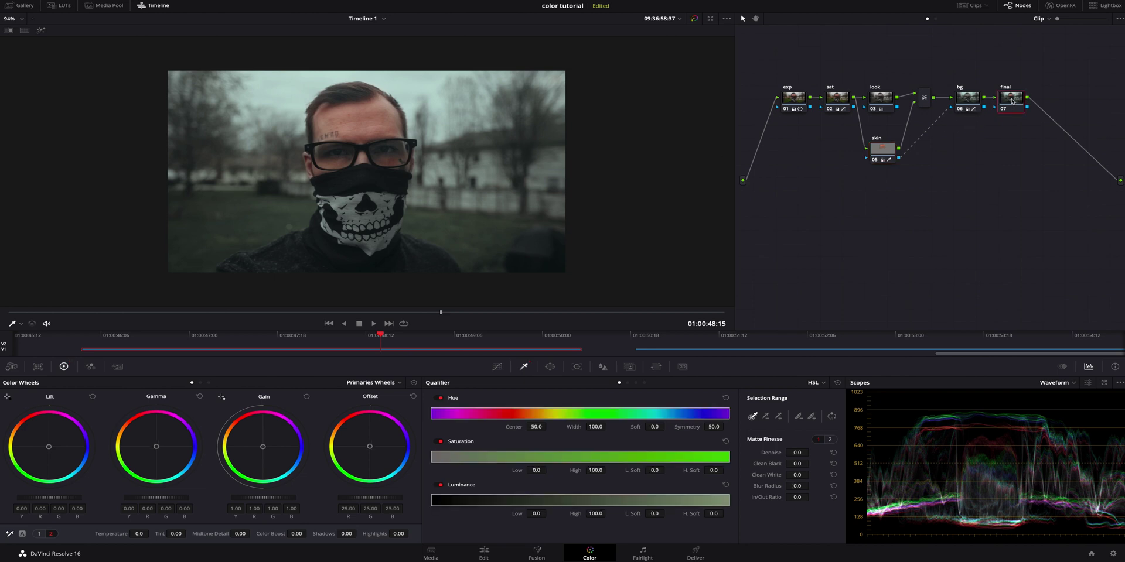
{"action": "left_click", "coordinate": [551, 367]}
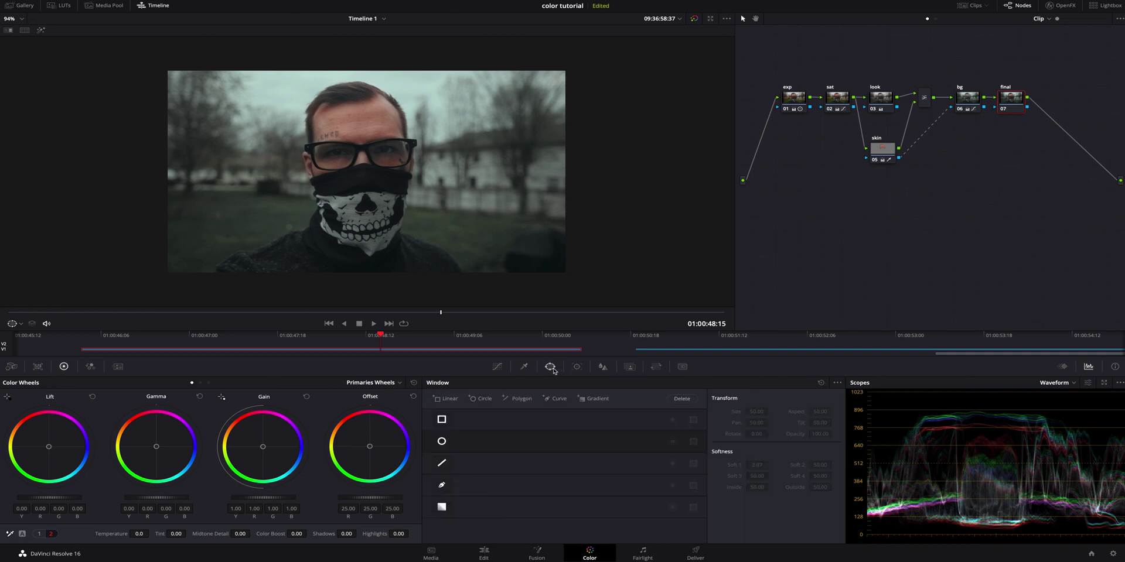
{"action": "left_click", "coordinate": [442, 442]}
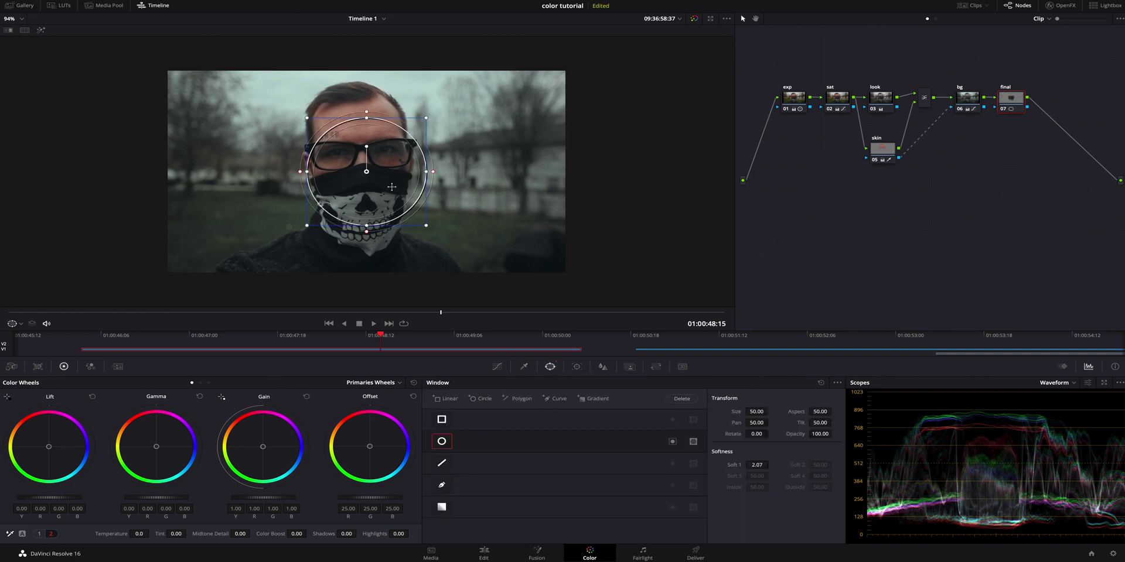
{"action": "left_click_drag", "start_coordinate": [366, 225], "coordinate": [366, 281]}
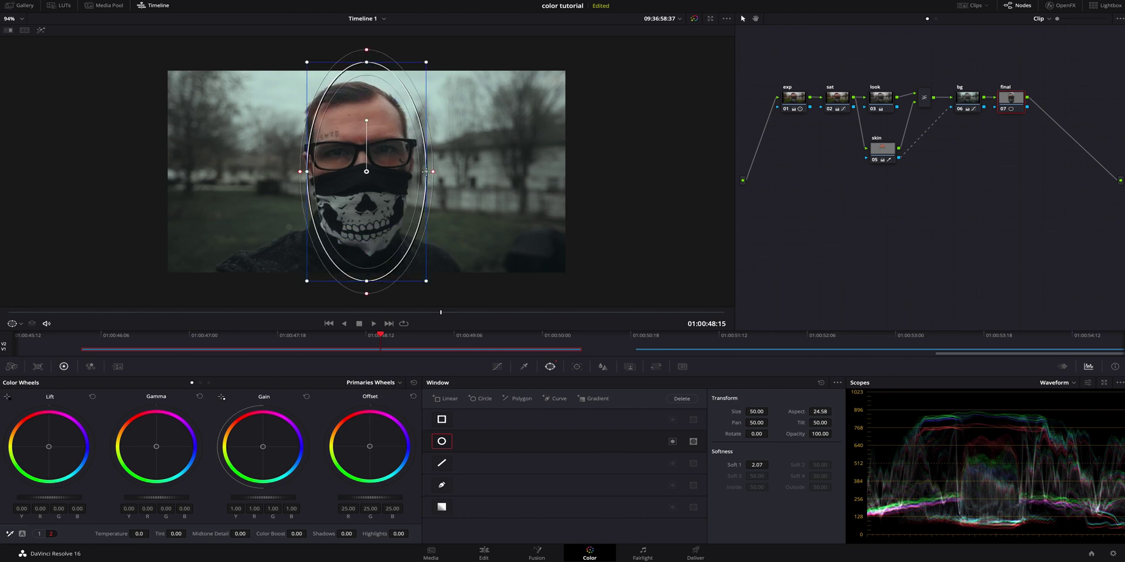
{"action": "left_click_drag", "start_coordinate": [431, 174], "coordinate": [569, 180]}
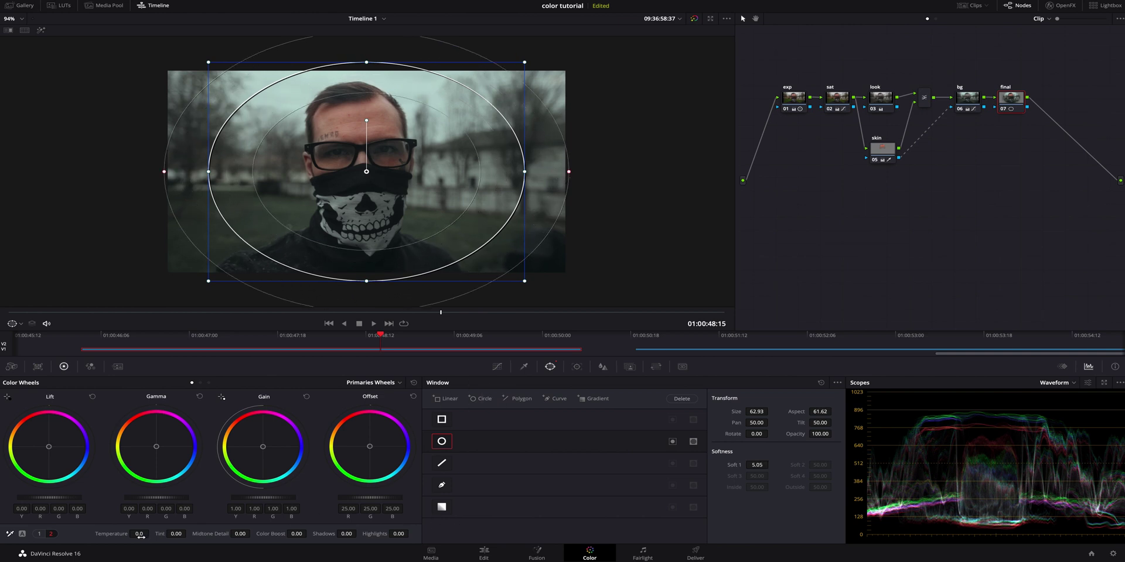
Cool the Temperature and raise Contrast to 1.518
{"action": "left_click_drag", "start_coordinate": [158, 535], "coordinate": [58, 534]}
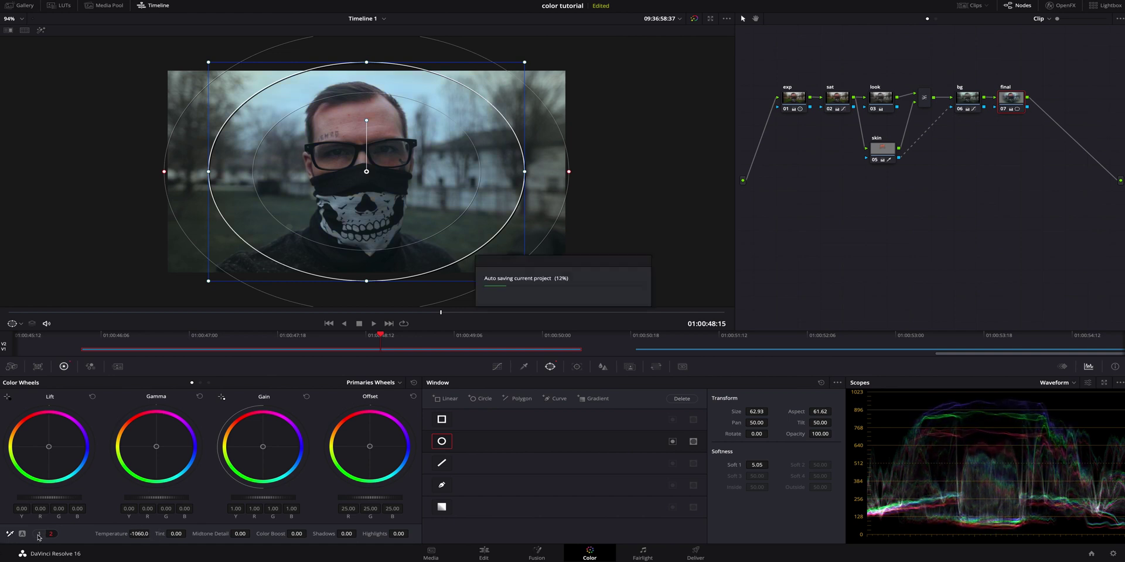
{"action": "left_click", "coordinate": [39, 535]}
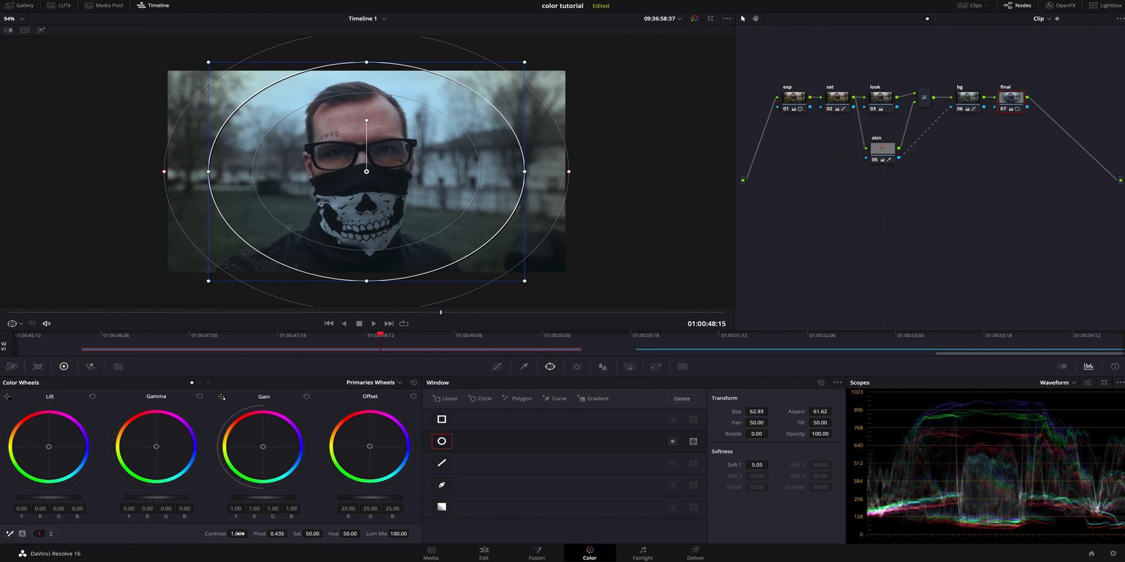
{"action": "left_click_drag", "start_coordinate": [248, 534], "coordinate": [240, 536]}
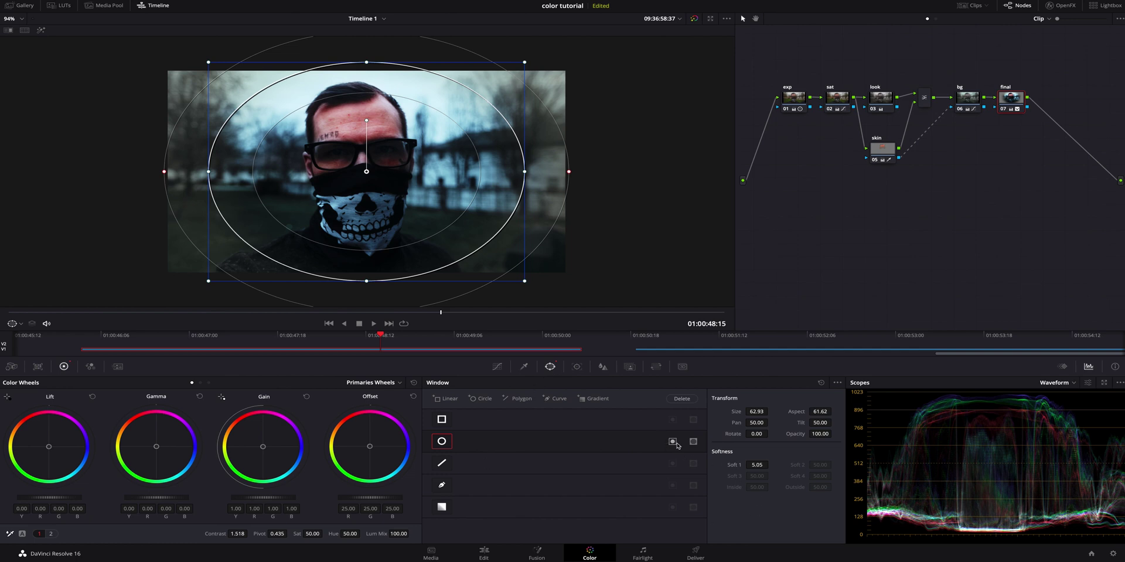
Invert the oval window, soften its falloff and stretch it wider horizontally
{"action": "left_click", "coordinate": [672, 442]}
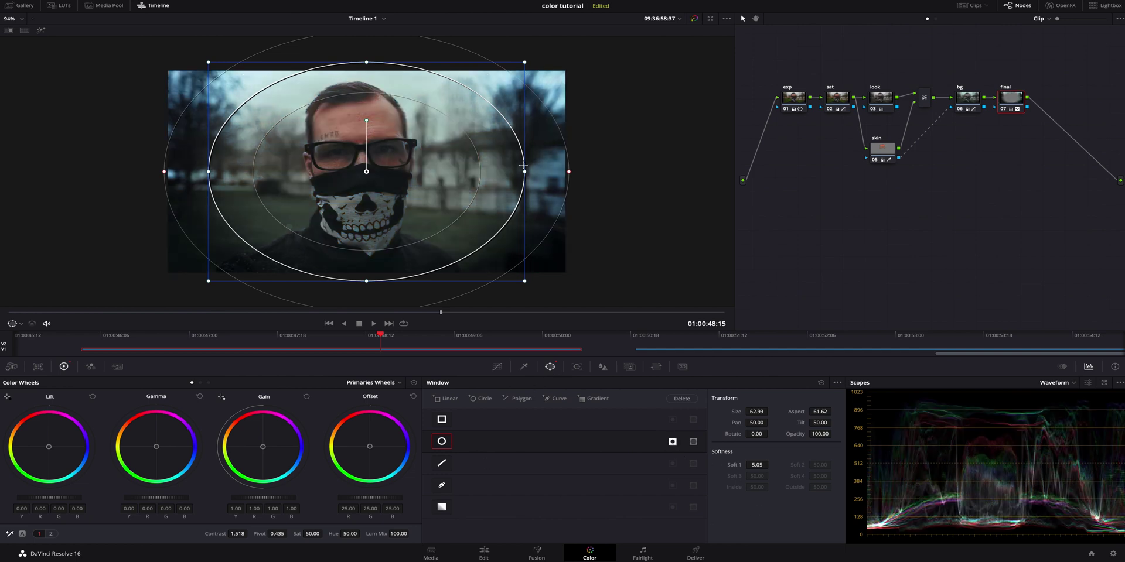
{"action": "left_click_drag", "start_coordinate": [569, 173], "coordinate": [628, 171]}
{"action": "left_click_drag", "start_coordinate": [524, 172], "coordinate": [639, 184]}
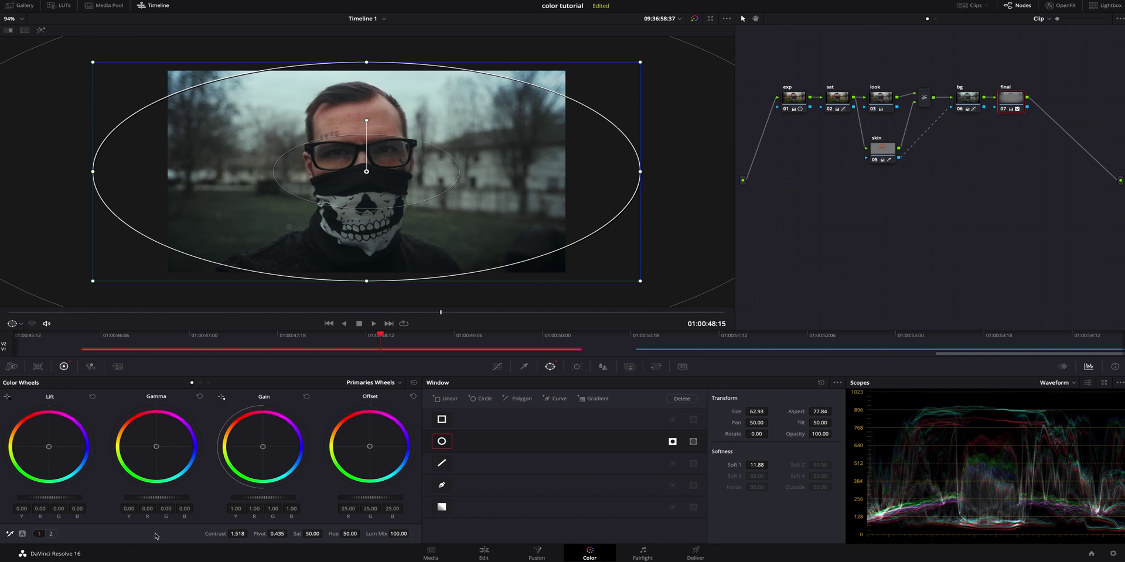
Shift the Temperature warmer and enlarge the oval well beyond the frame
{"action": "left_click", "coordinate": [51, 534]}
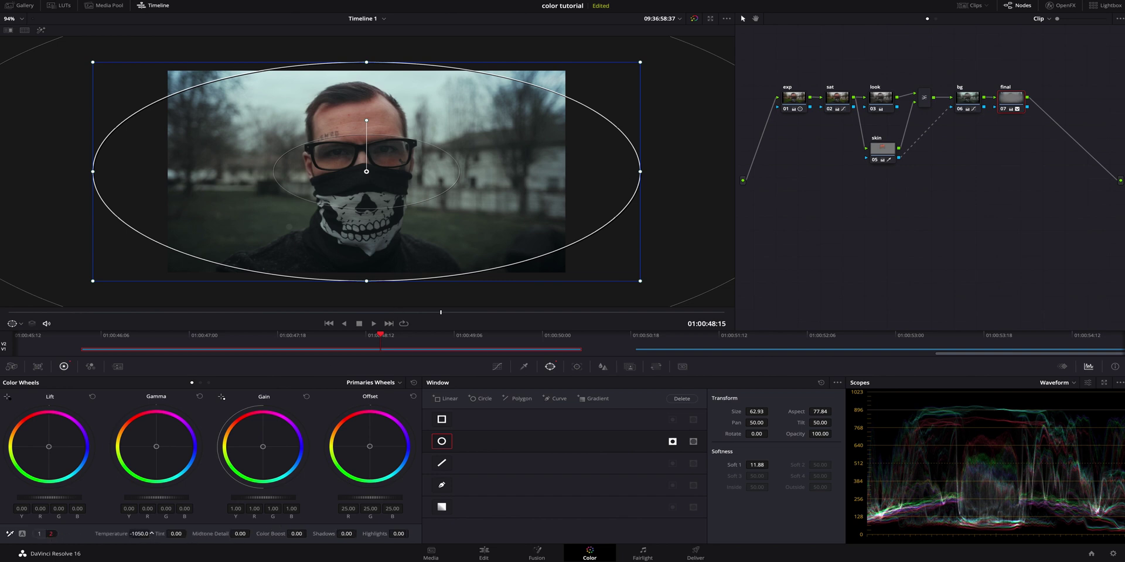
{"action": "left_click_drag", "start_coordinate": [140, 533], "coordinate": [197, 534]}
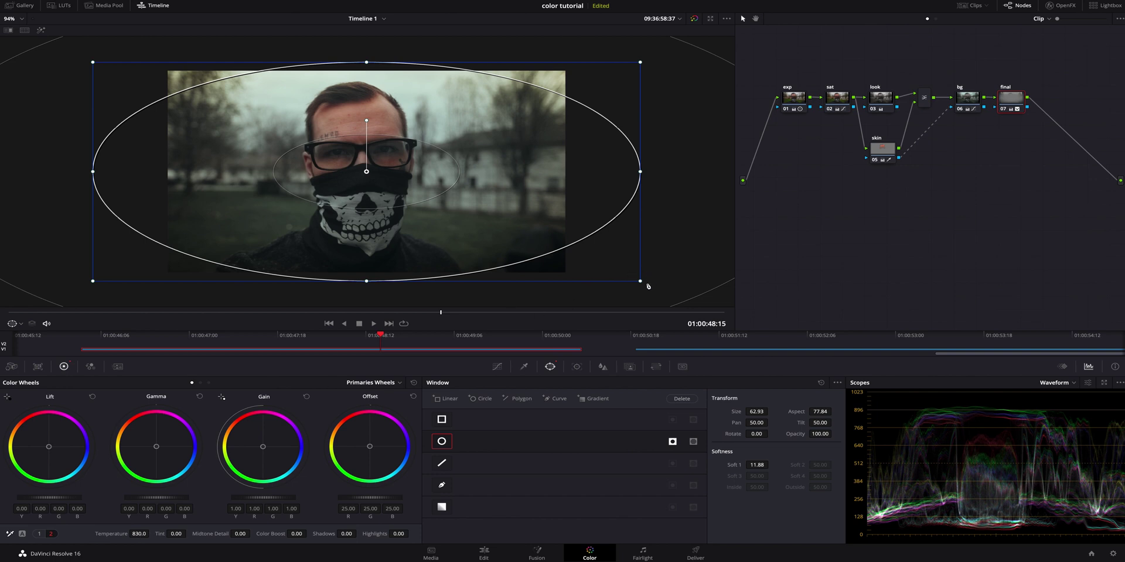
{"action": "left_click_drag", "start_coordinate": [639, 284], "coordinate": [679, 337]}
Lower Gain to 0.43 to darken the edges, then compare the final node against the bg node
{"action": "left_click", "coordinate": [39, 534]}
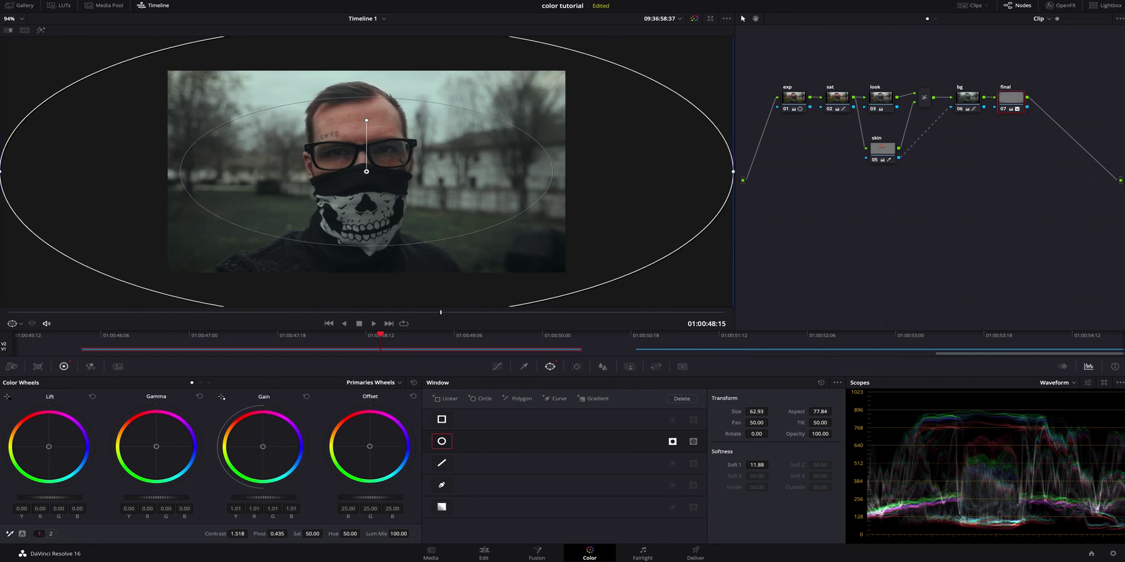
{"action": "left_click_drag", "start_coordinate": [264, 498], "coordinate": [221, 497]}
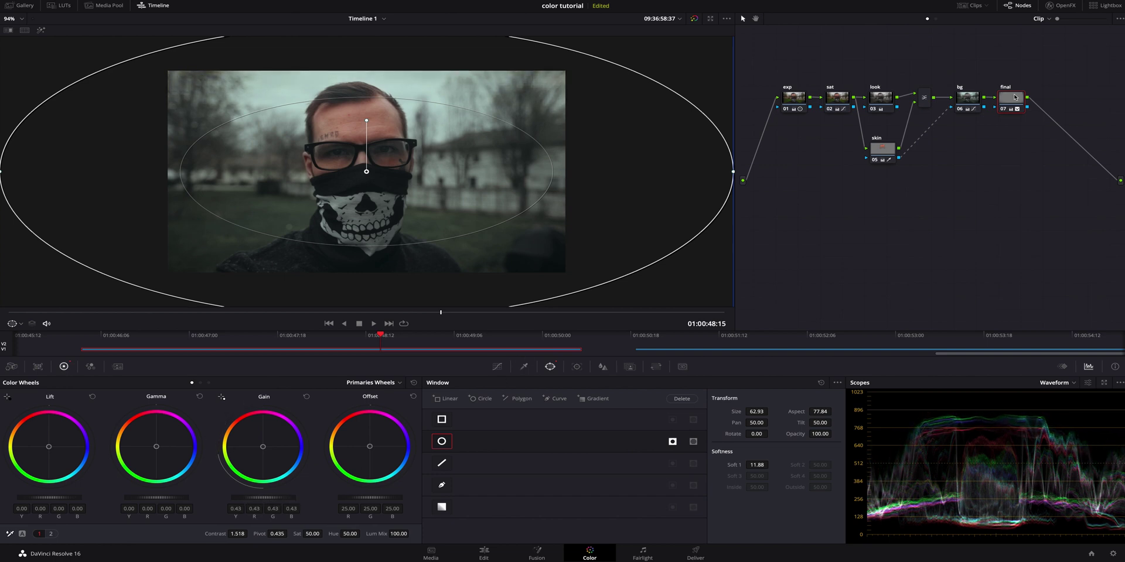
{"action": "key", "text": "ctrl+d"}
{"action": "key", "text": "ctrl+d"}
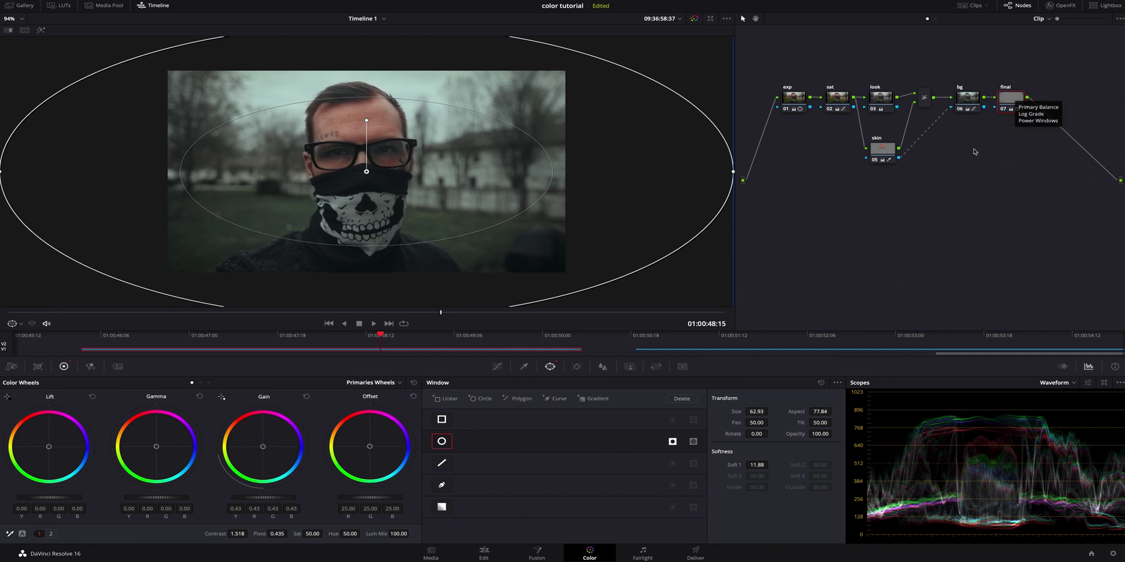
{"action": "left_click", "coordinate": [977, 98]}
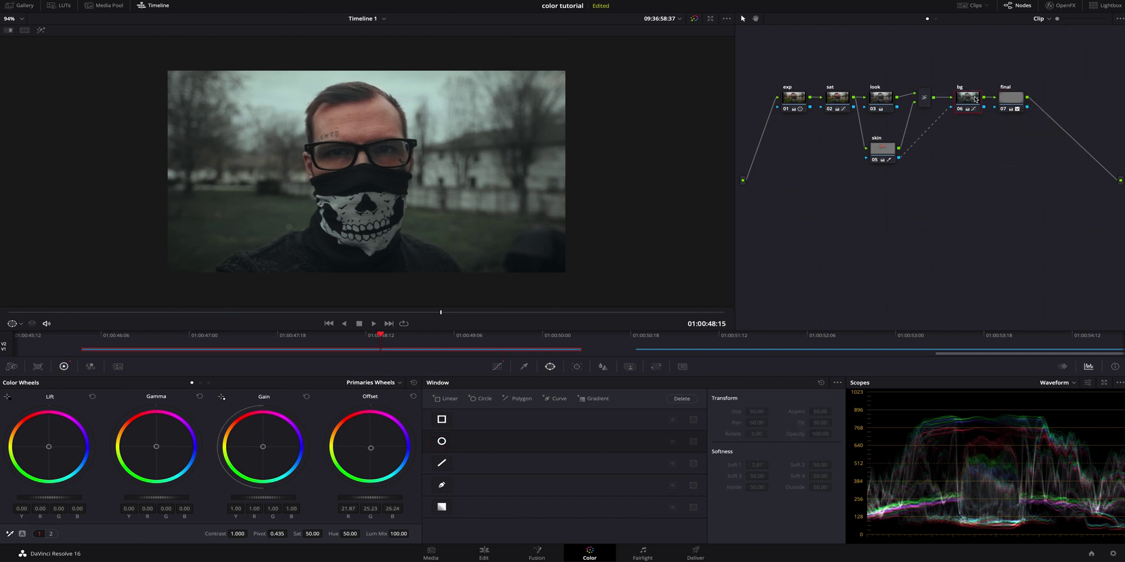
{"action": "left_click", "coordinate": [1018, 101]}
{"action": "left_click", "coordinate": [970, 101]}
{"action": "left_click", "coordinate": [1008, 95]}
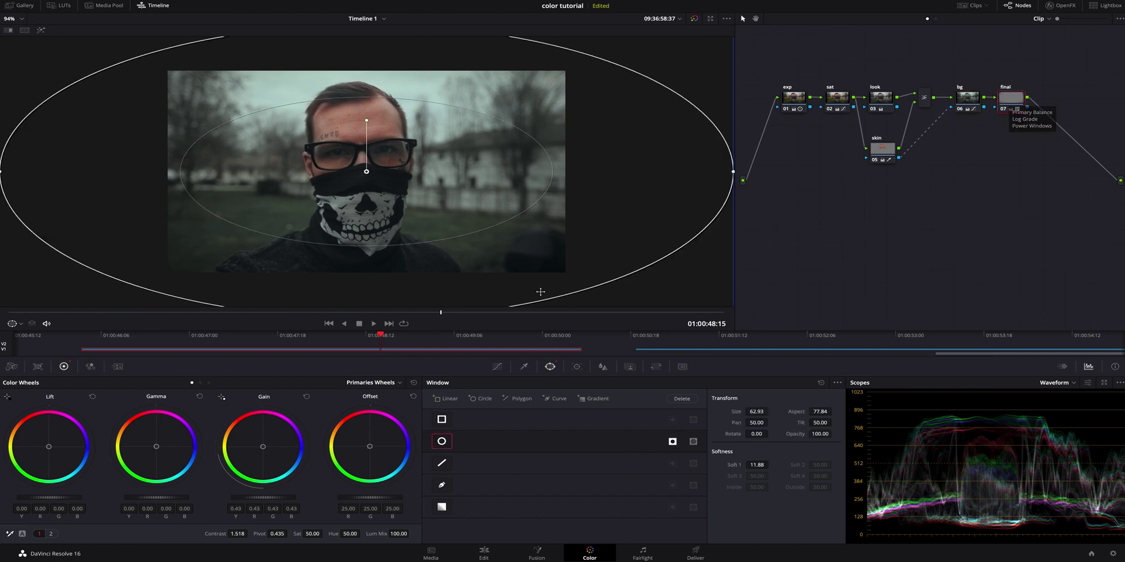
In Curves, link the luma and colour channels and drag the curve into an S-shape
{"action": "left_click", "coordinate": [497, 367]}
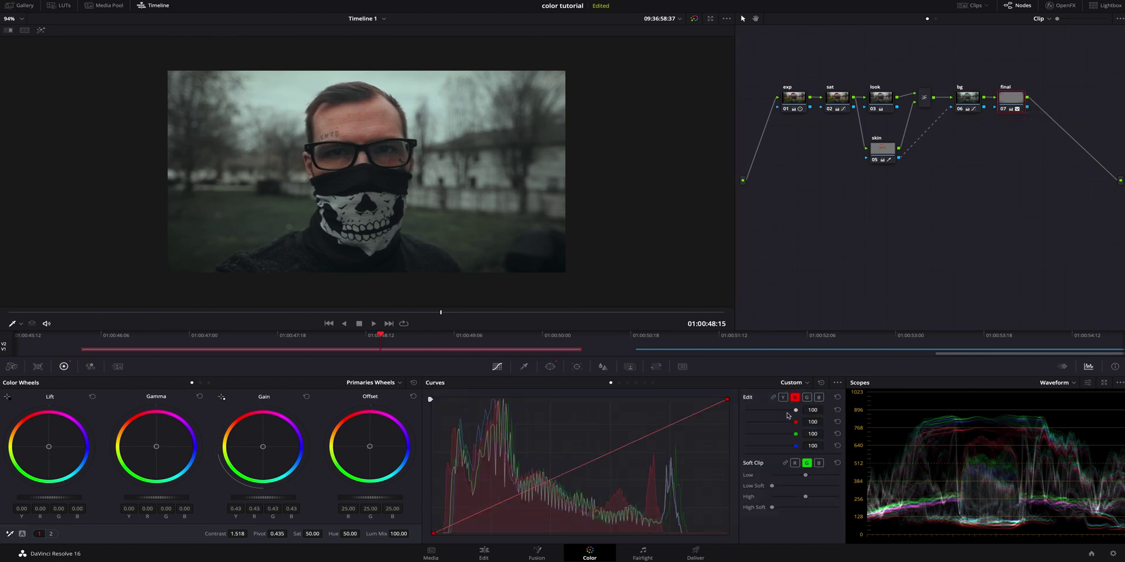
{"action": "left_click", "coordinate": [774, 397]}
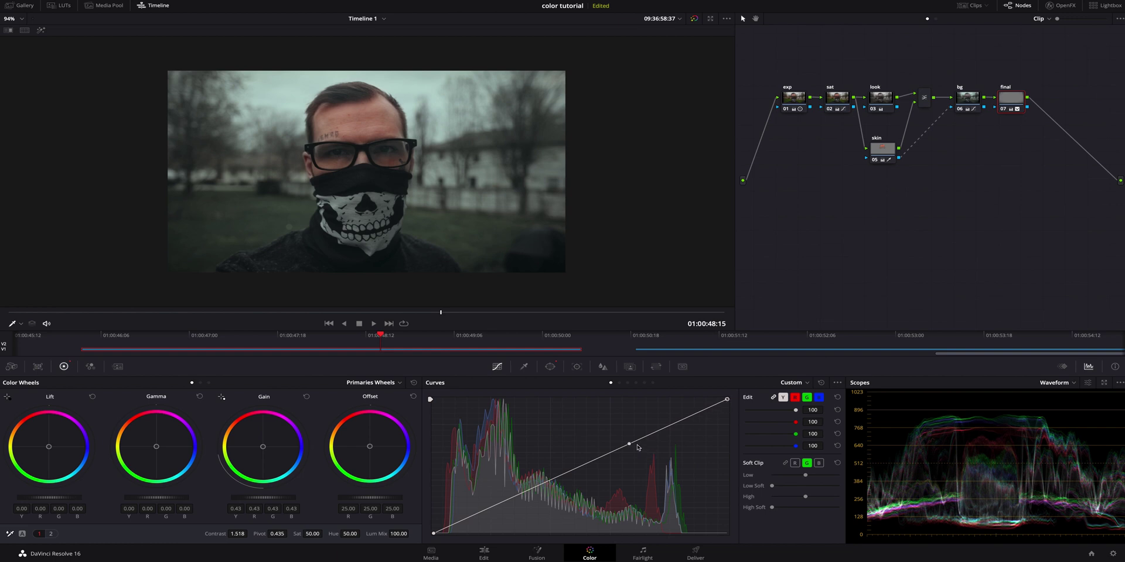
{"action": "left_click_drag", "start_coordinate": [622, 438], "coordinate": [625, 432]}
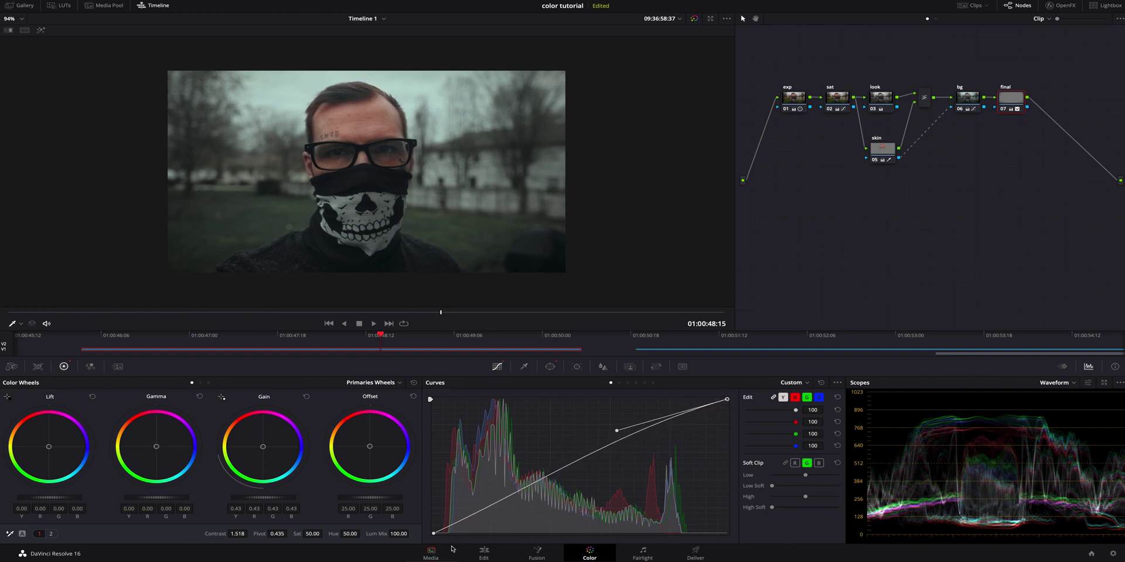
{"action": "left_click", "coordinate": [531, 487]}
{"action": "left_click_drag", "start_coordinate": [532, 491], "coordinate": [565, 534]}
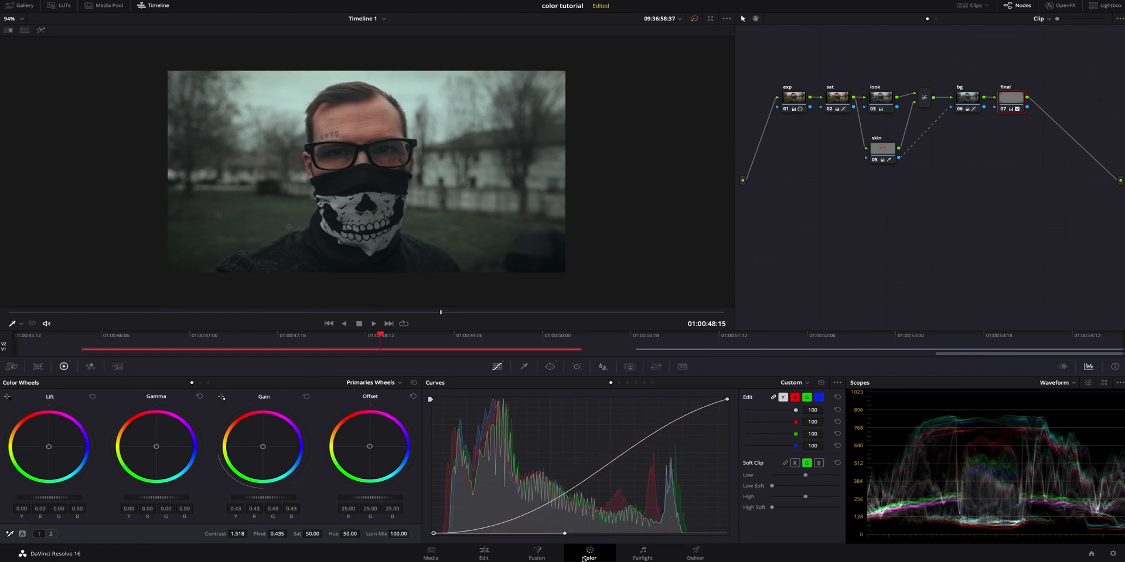
{"action": "left_click", "coordinate": [727, 400]}
{"action": "mouse_move", "coordinate": [616, 430]}
{"action": "left_mouse_down"}
{"action": "mouse_move", "coordinate": [591, 407]}
{"action": "mouse_move", "coordinate": [611, 421]}
{"action": "left_mouse_up"}
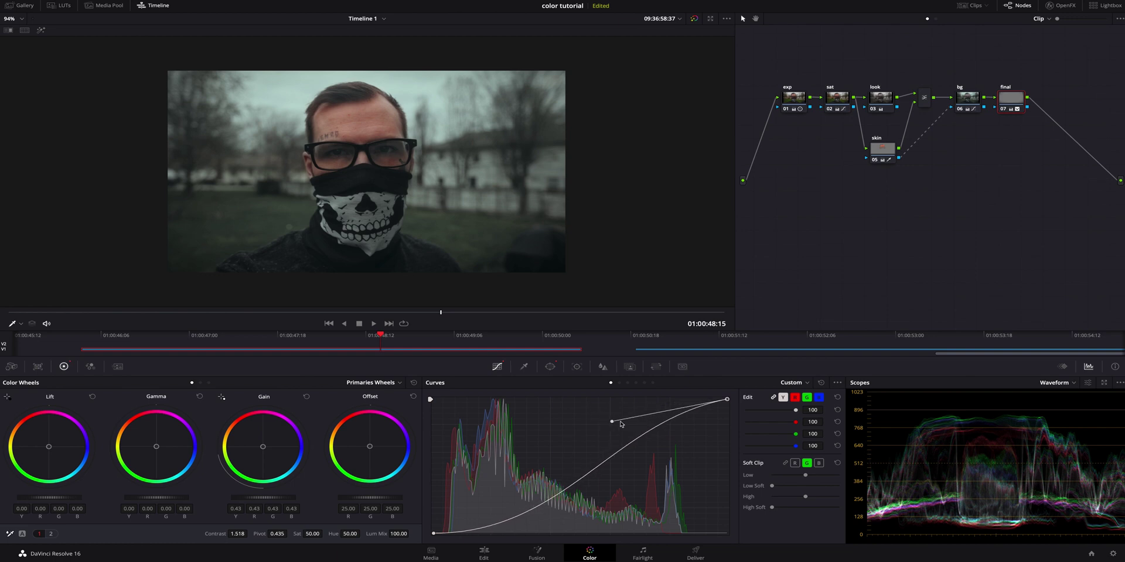
Reset the curve to a straight line from its options menu and add a lower-mids control point
{"action": "left_click", "coordinate": [838, 383]}
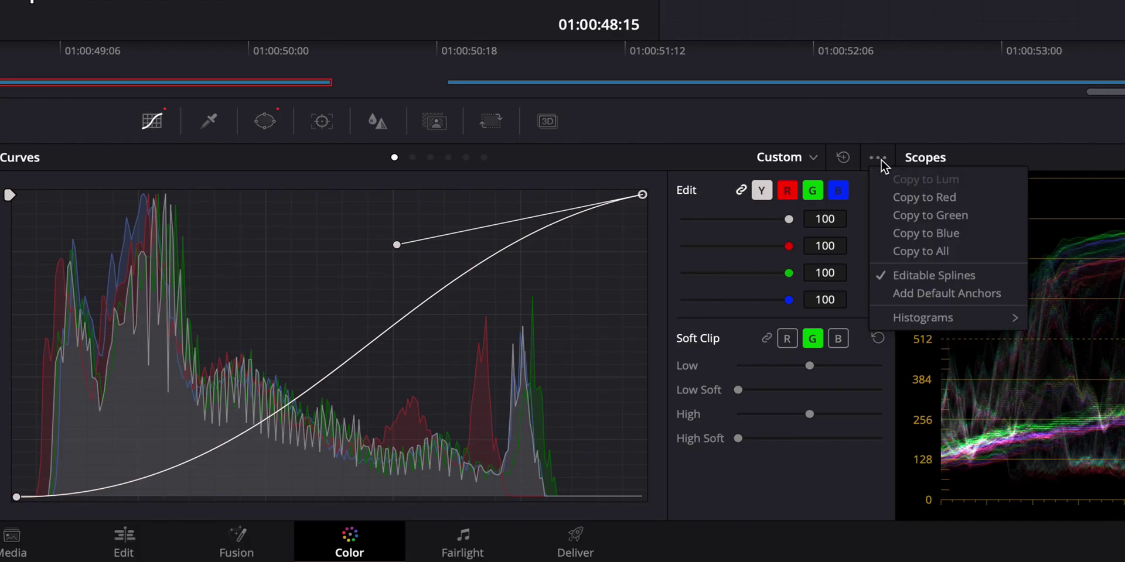
{"action": "left_click", "coordinate": [965, 277]}
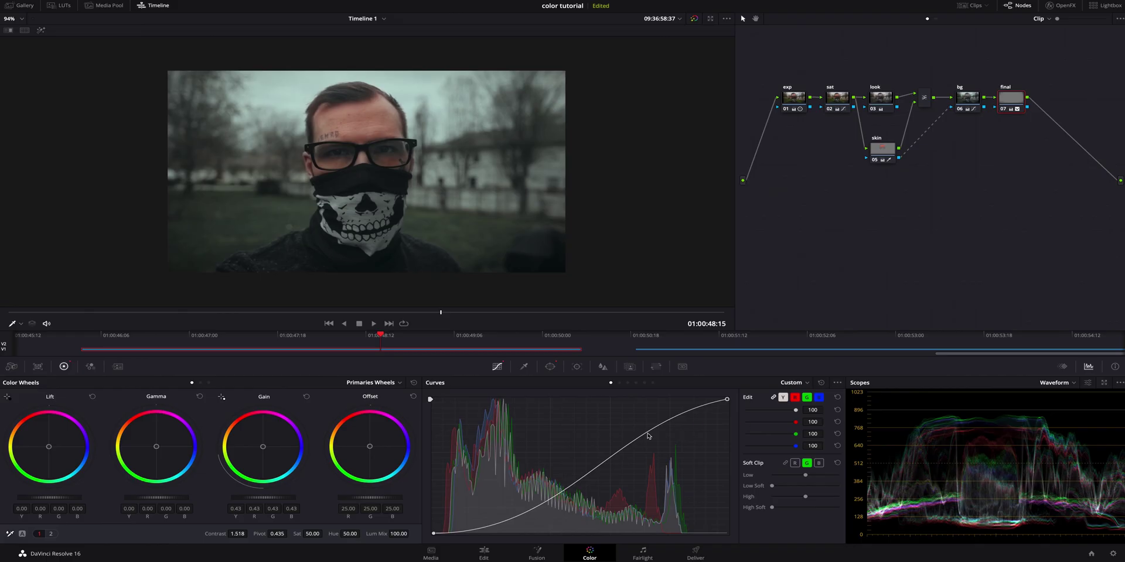
{"action": "left_click", "coordinate": [472, 274]}
{"action": "left_click", "coordinate": [581, 463]}
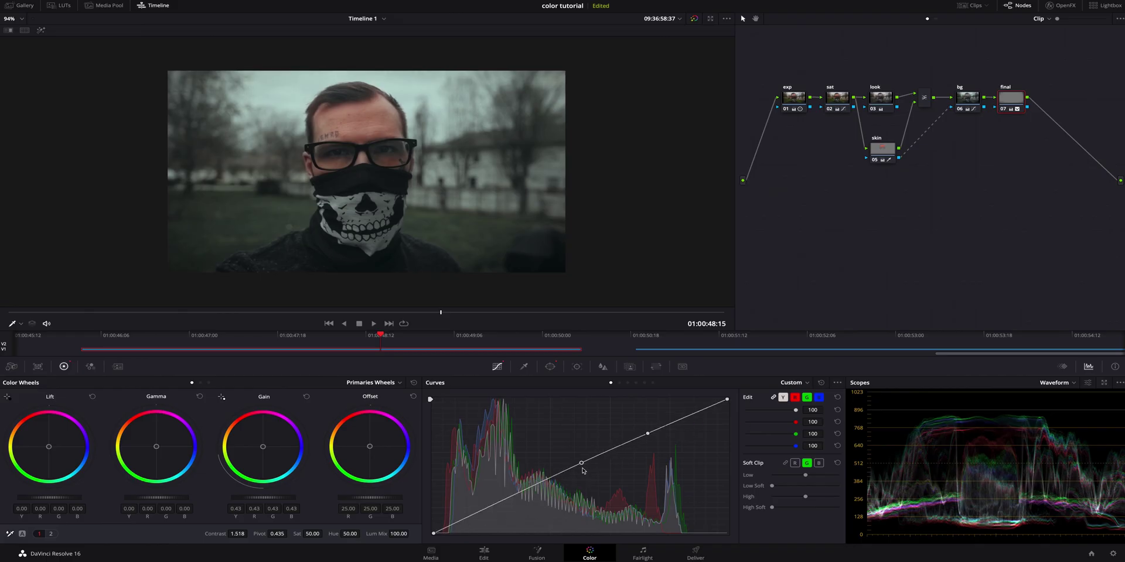
{"action": "left_click_drag", "start_coordinate": [581, 463], "coordinate": [580, 479]}
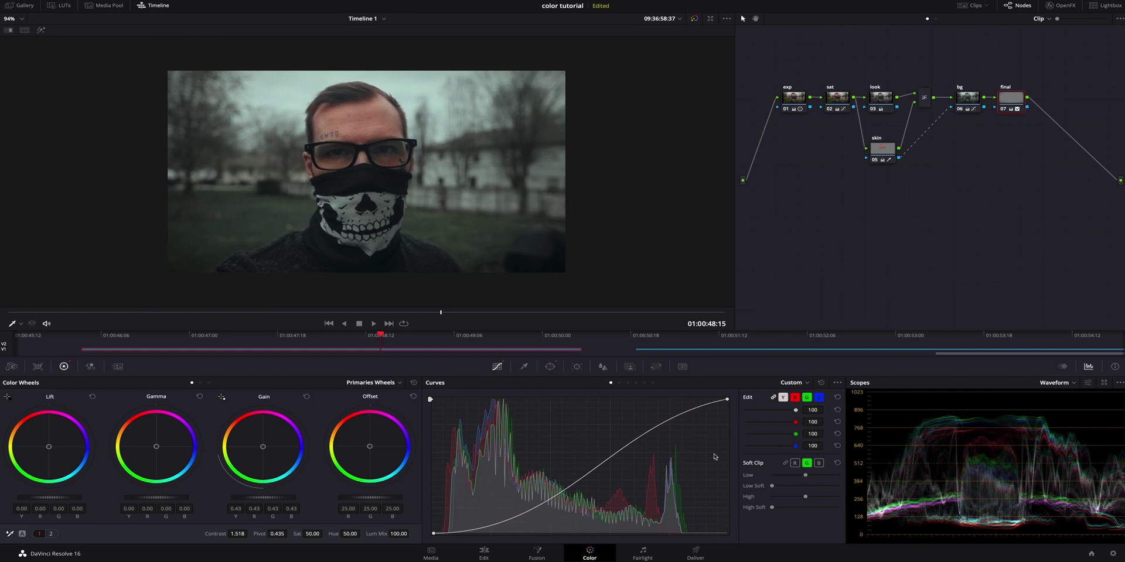